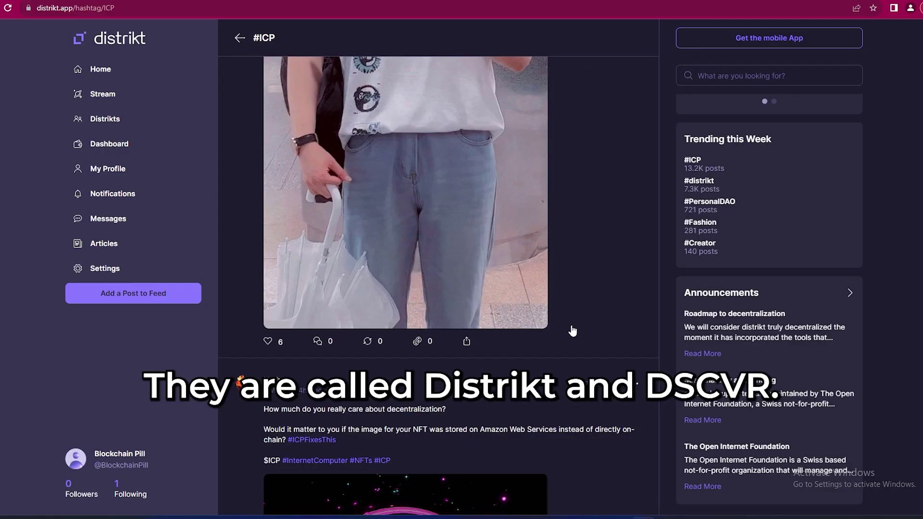
Look through the #ICP hashtag posts and the distrikt landing page down to its roadmap.
scroll(552, 336, "down", 4)
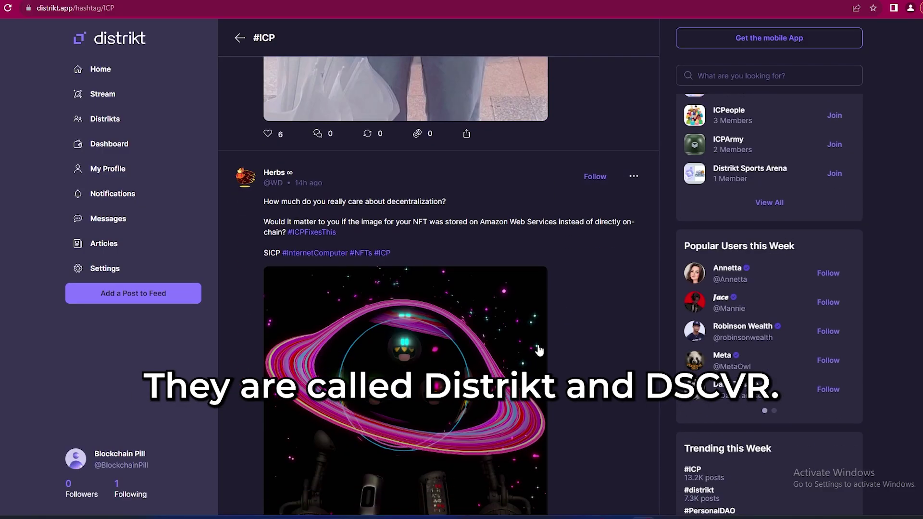
scroll(538, 351, "down", 5)
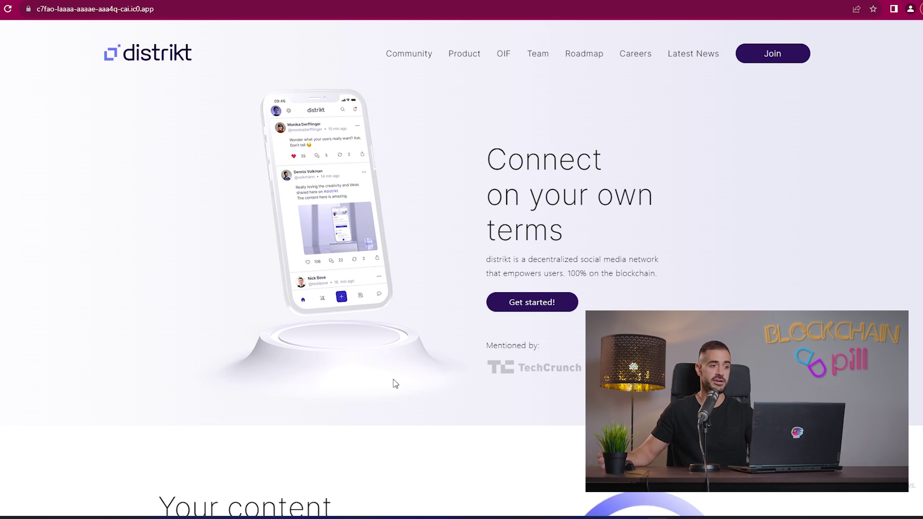
scroll(712, 271, "down", 4)
scroll(712, 271, "down", 2)
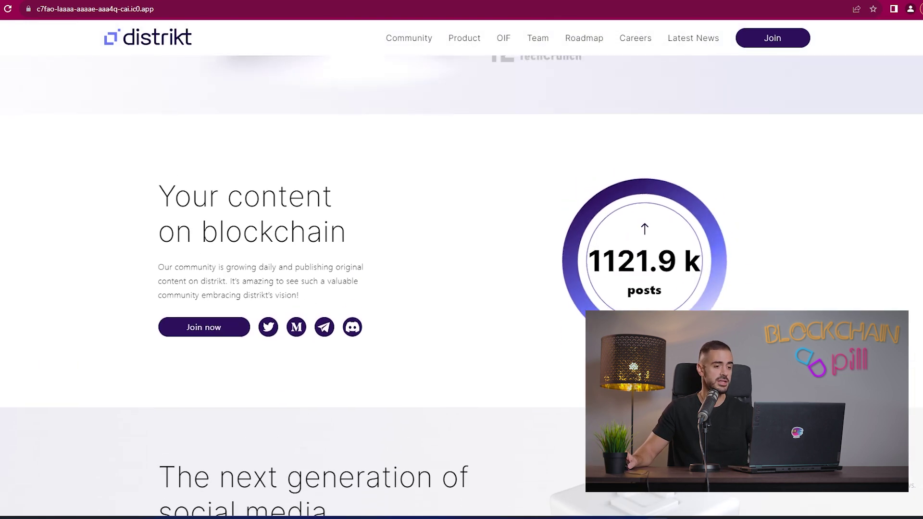
scroll(514, 252, "down", 3)
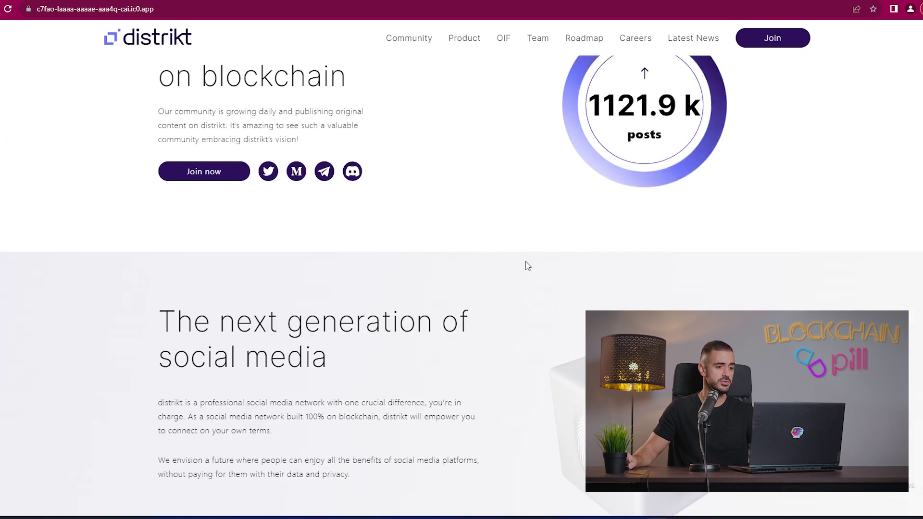
scroll(531, 266, "down", 5)
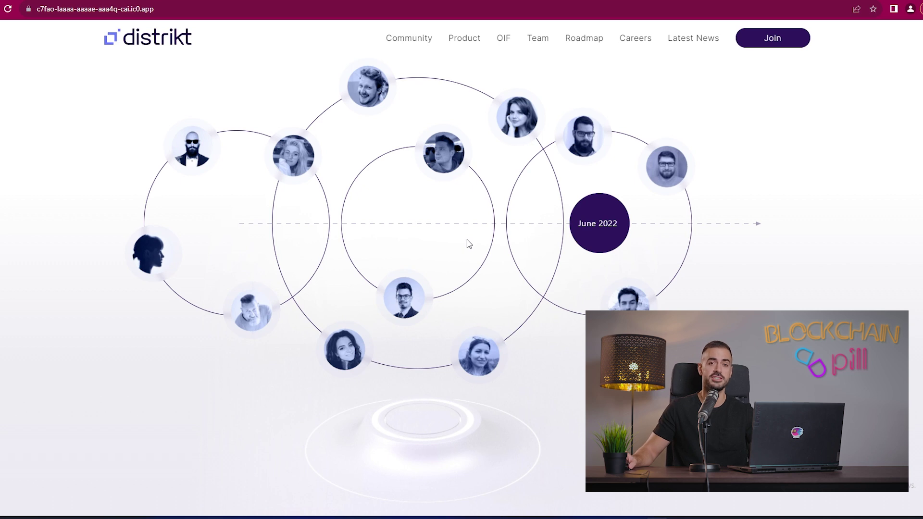
scroll(478, 272, "down", 5)
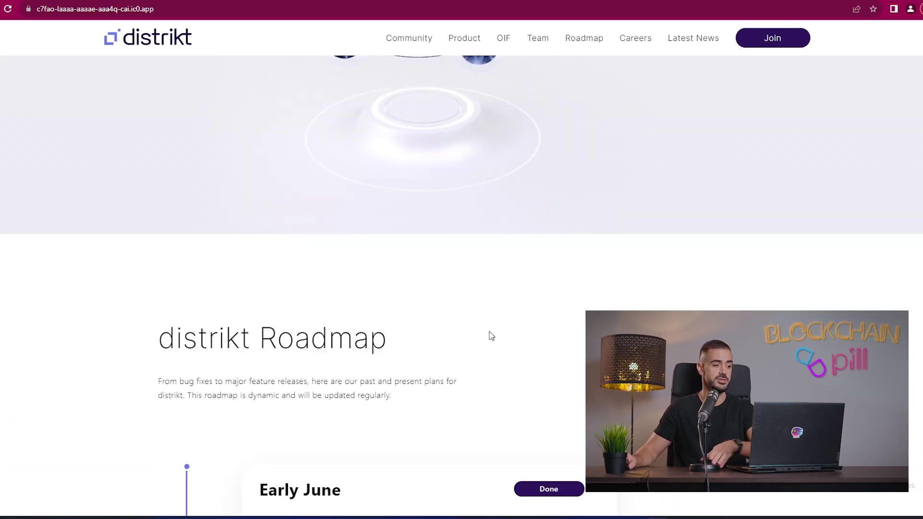
scroll(488, 333, "down", 4)
scroll(550, 311, "down", 5)
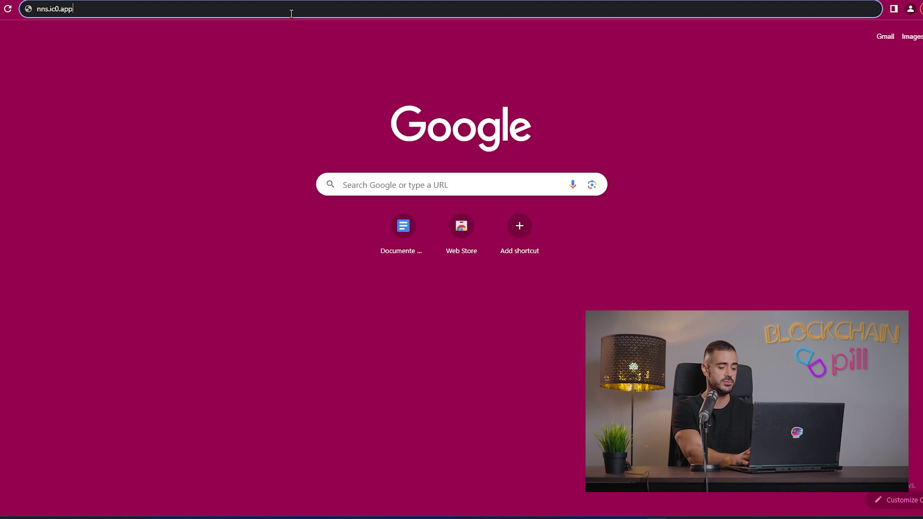
Go to nns.ic0.app and create a passkey for a new Internet Identity.
key("Return")
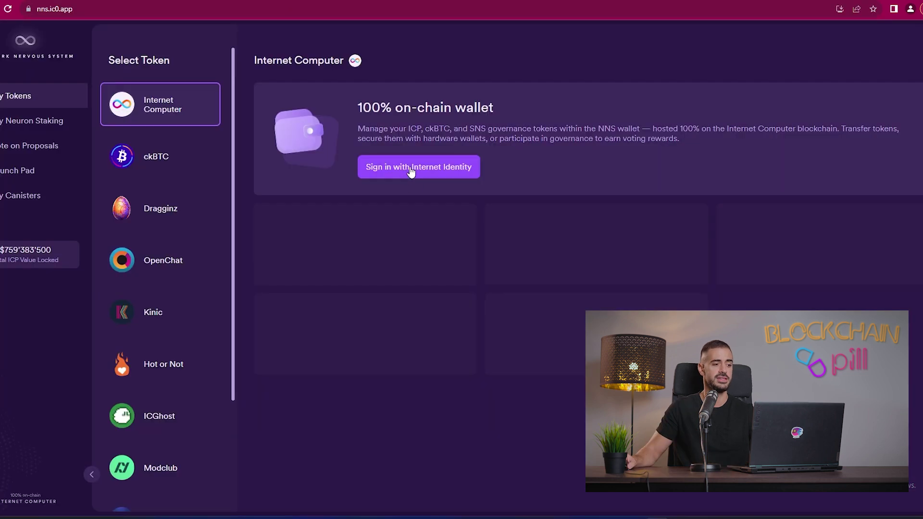
left_click(411, 173)
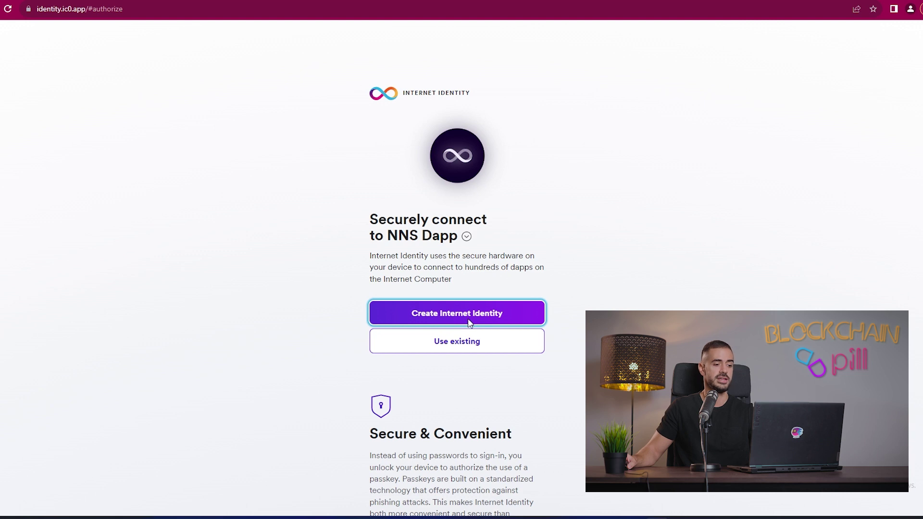
left_click(470, 323)
left_click(463, 220)
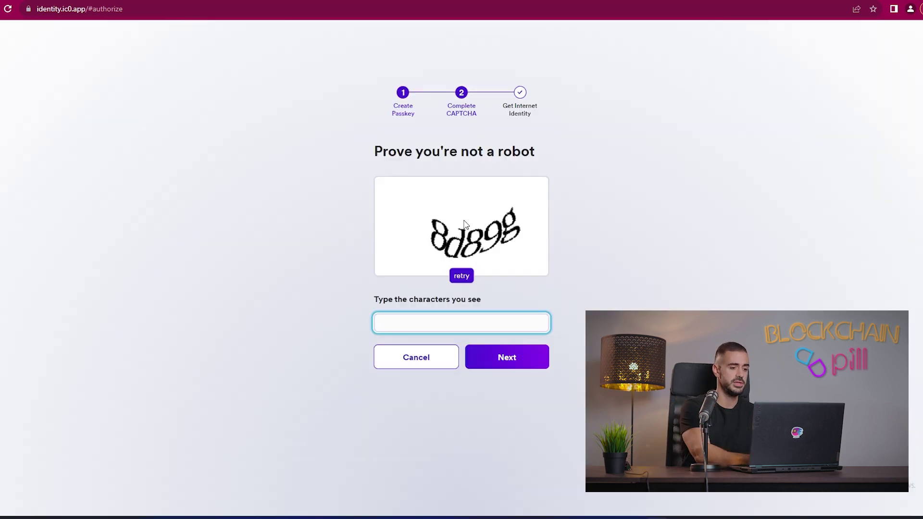
Pass the CAPTCHA by entering its characters, copy the new Internet Identity number and continue to the NNS wallet.
type("8d89g")
key("Return")
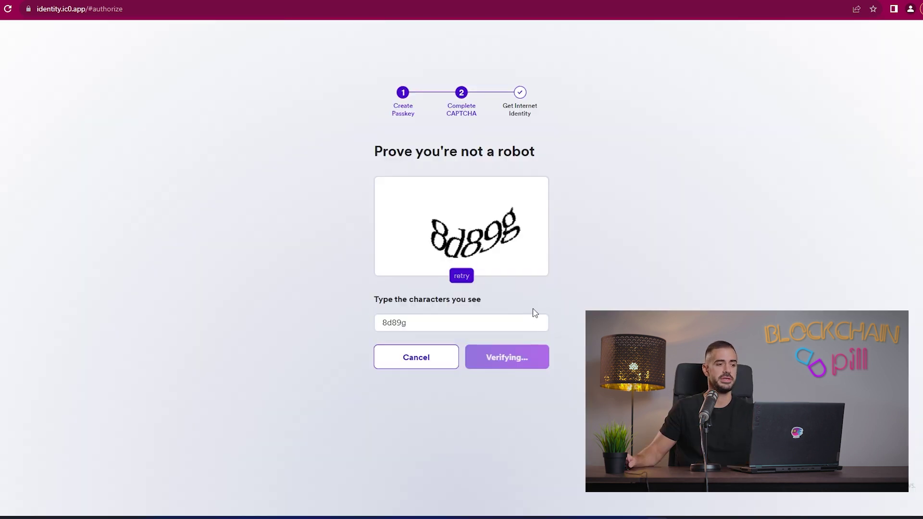
left_click(463, 299)
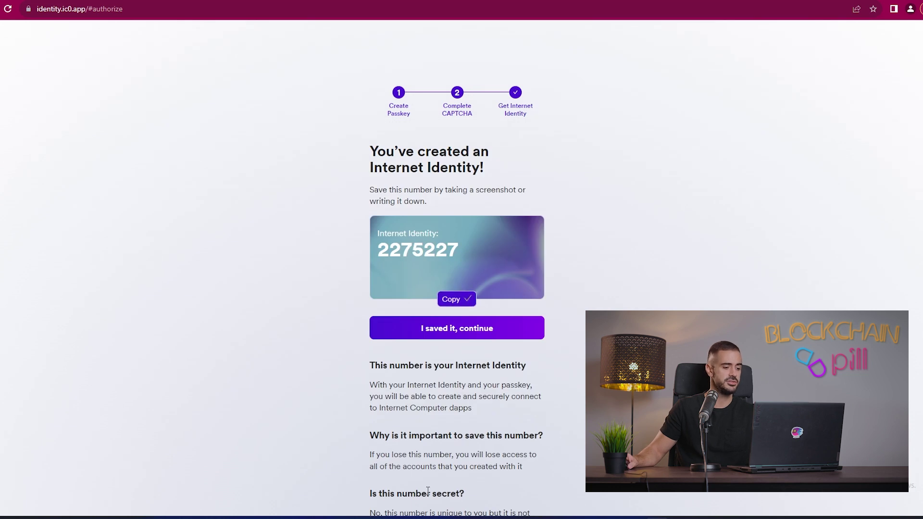
left_click(488, 335)
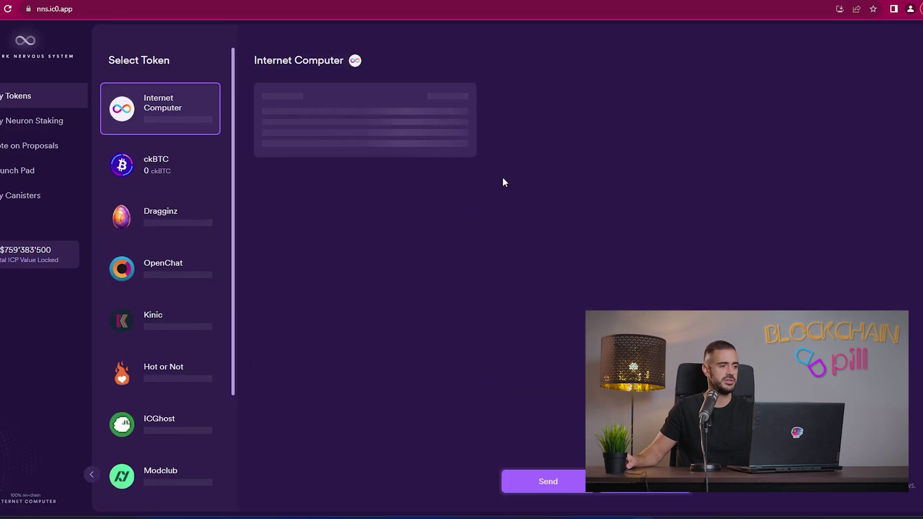
Return to the distrikt landing page and sign up for its community with the saved Internet Identity.
mouse_move(157, 2)
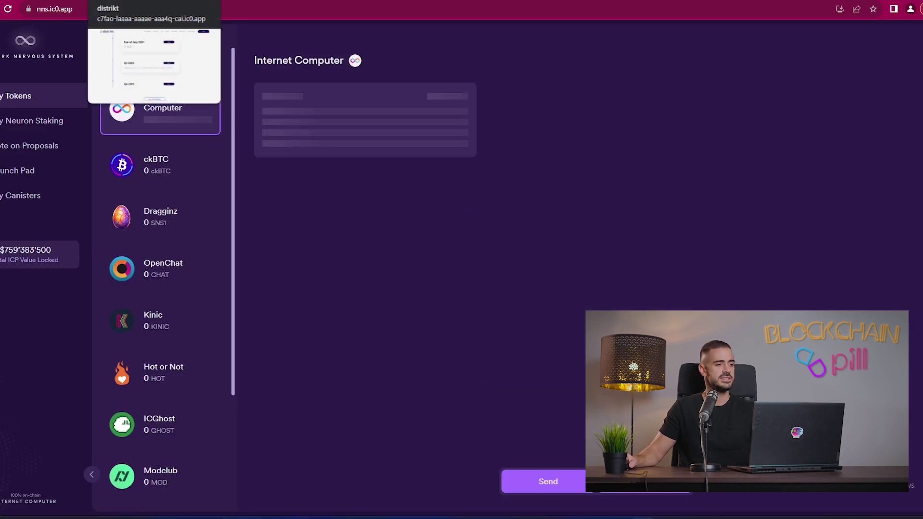
left_click(158, 2)
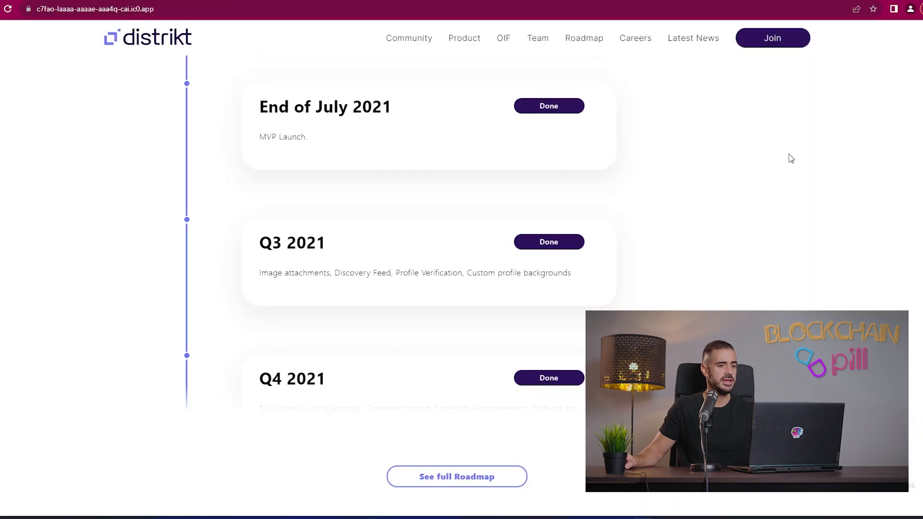
scroll(789, 115, "up", 5)
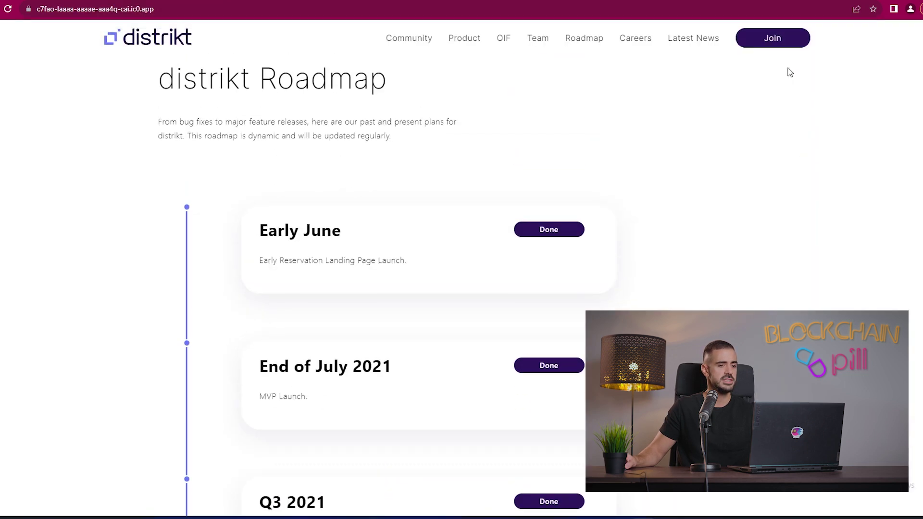
left_click(772, 38)
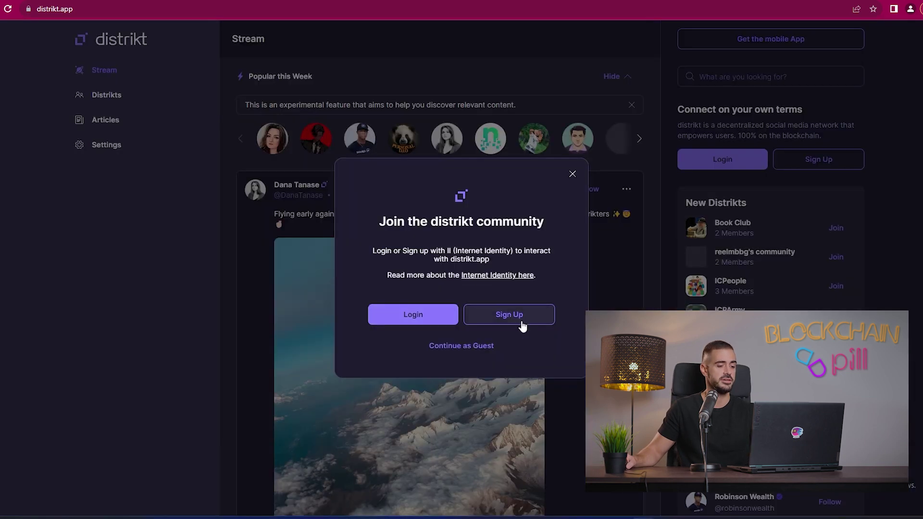
left_click(520, 321)
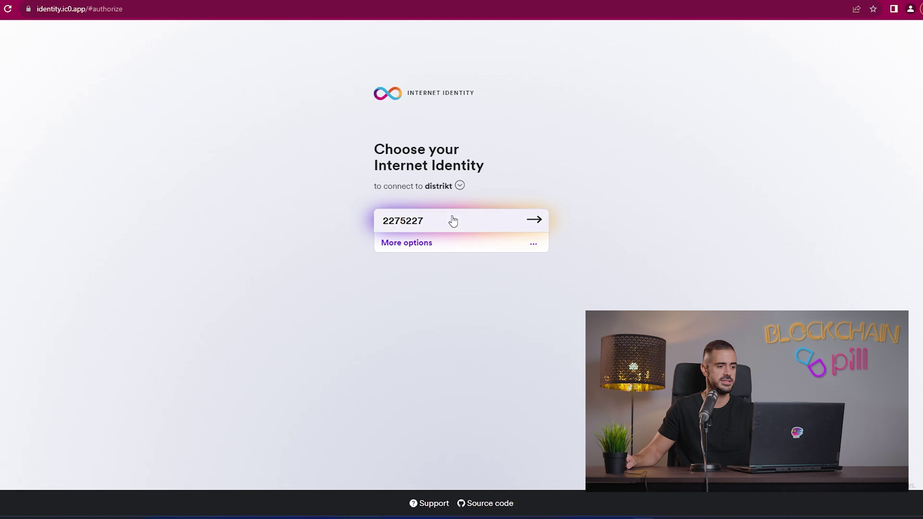
left_click(535, 218)
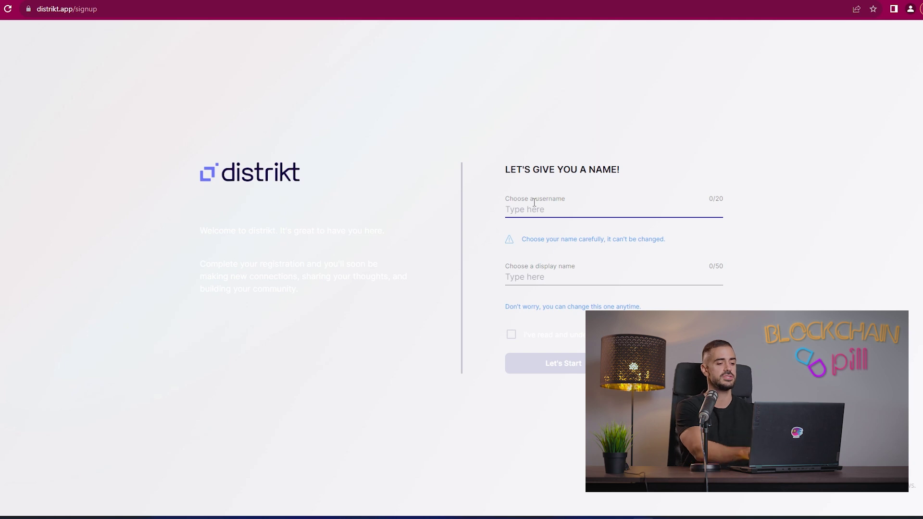
Register with the username BlockchainPill and the display name Blockchain Pill, accepting the terms.
type("BlockchainPill")
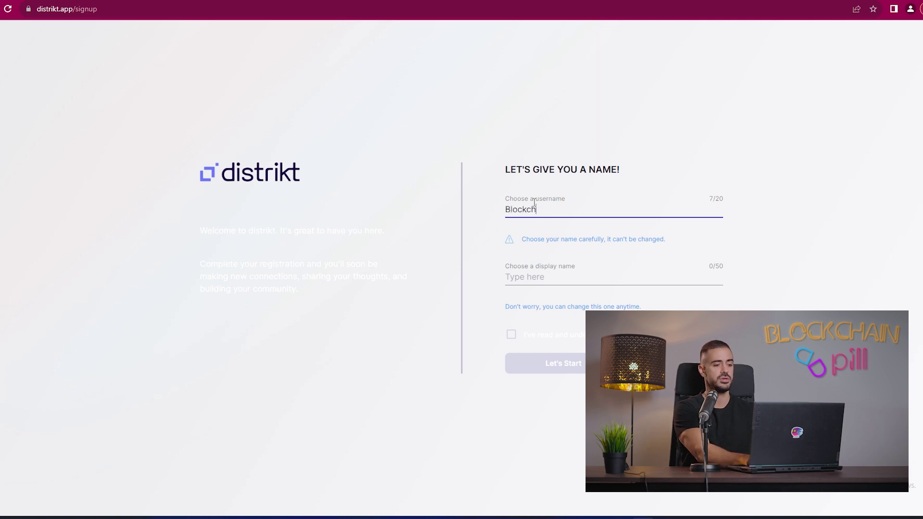
key("Tab")
type("Blockchain Pill")
left_click(511, 334)
left_click(562, 364)
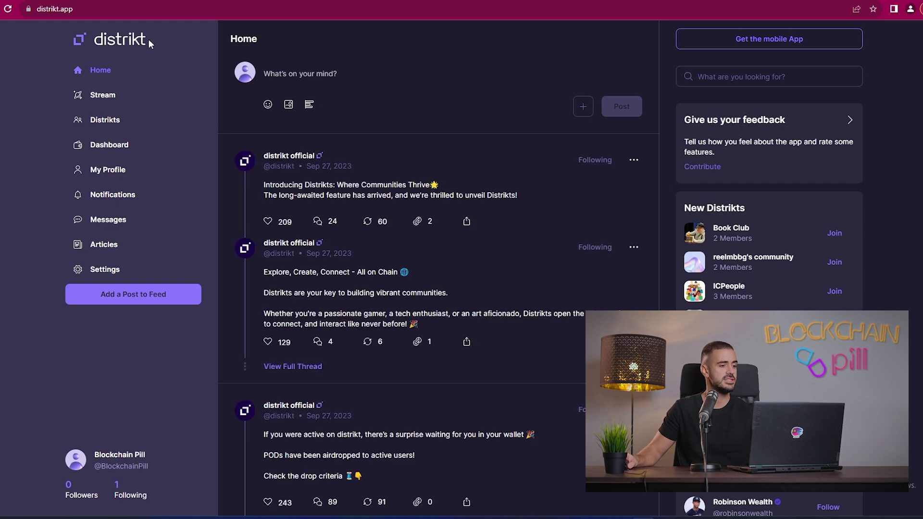
Look over the Home feed and the new account's My Profile page.
scroll(177, 336, "down", 5)
left_click(145, 169)
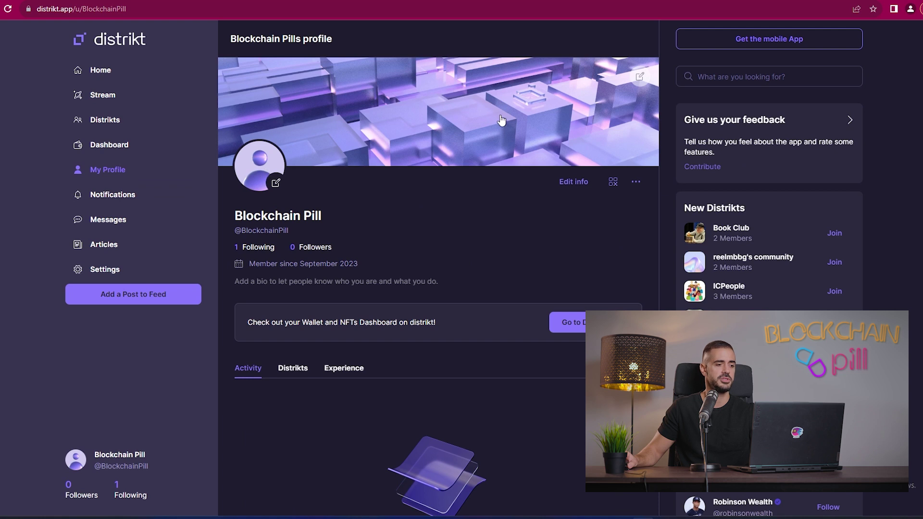
scroll(436, 229, "down", 1)
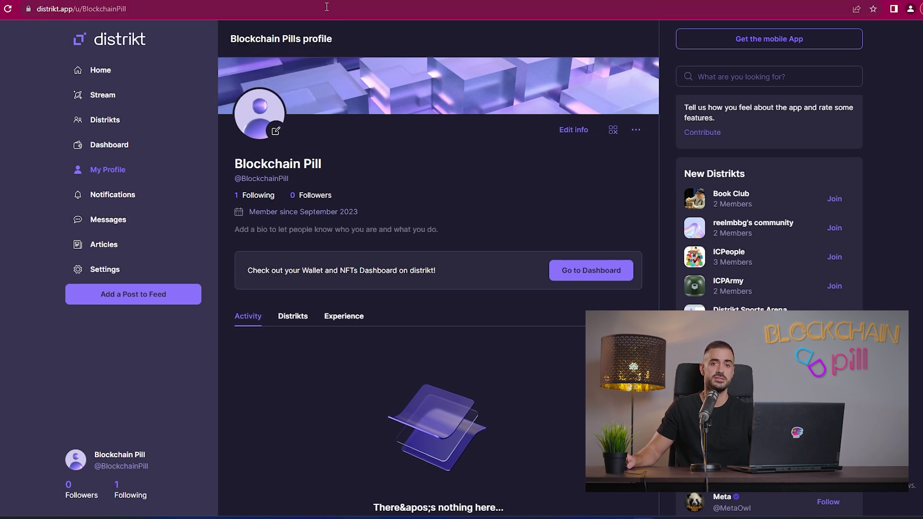
Look through distrikt's official posts in the Home feed, covering the POD NFT criteria, the v1.5 release and the tipping feature.
left_click(281, 1)
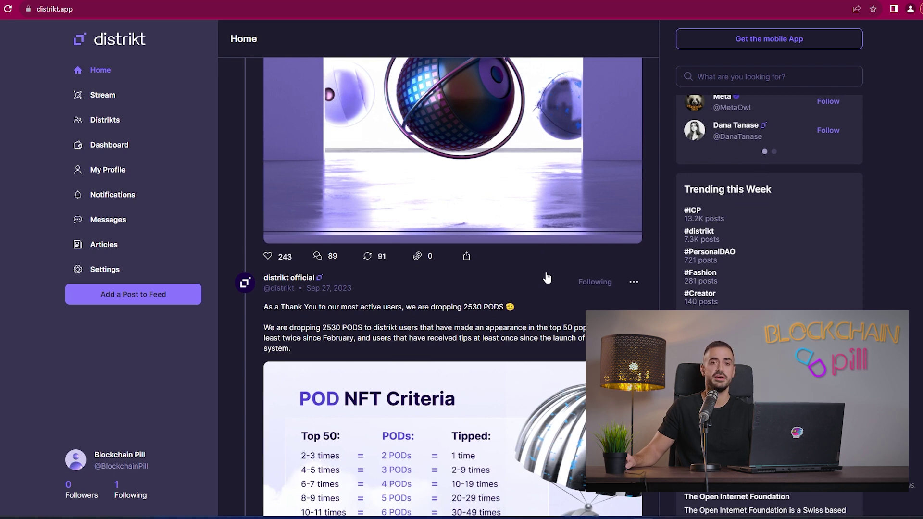
scroll(546, 278, "down", 8)
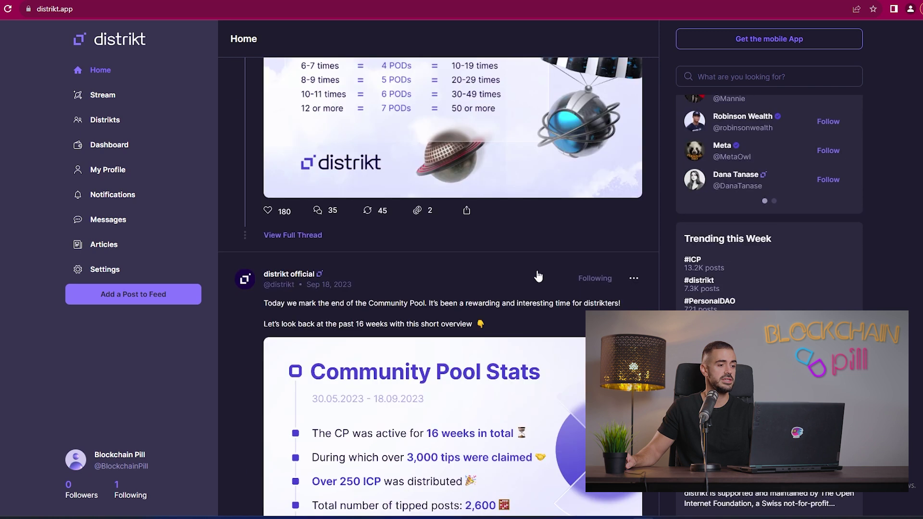
scroll(538, 276, "up", 4)
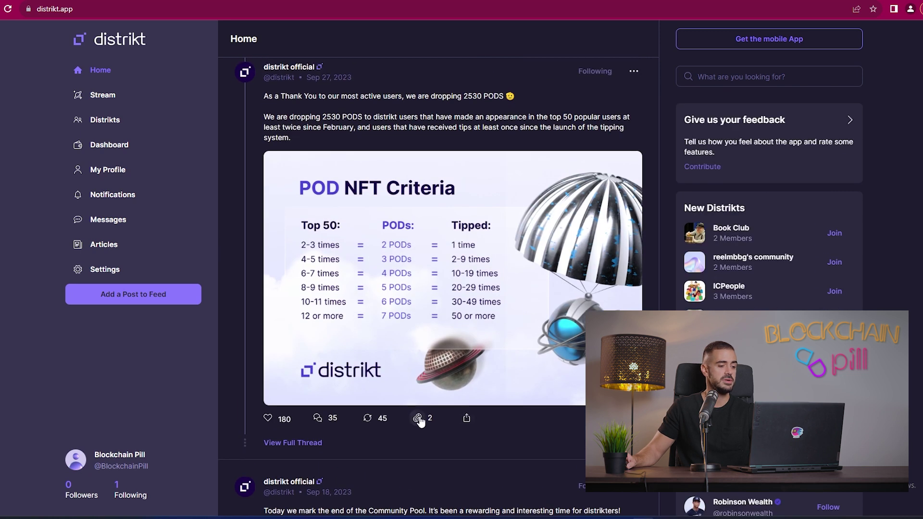
left_click(418, 419)
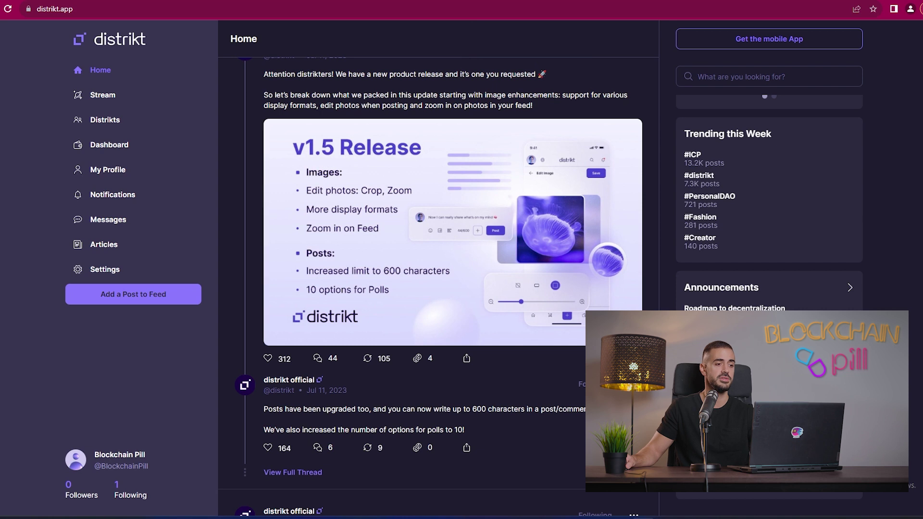
scroll(515, 181, "down", 10)
scroll(515, 181, "up", 1)
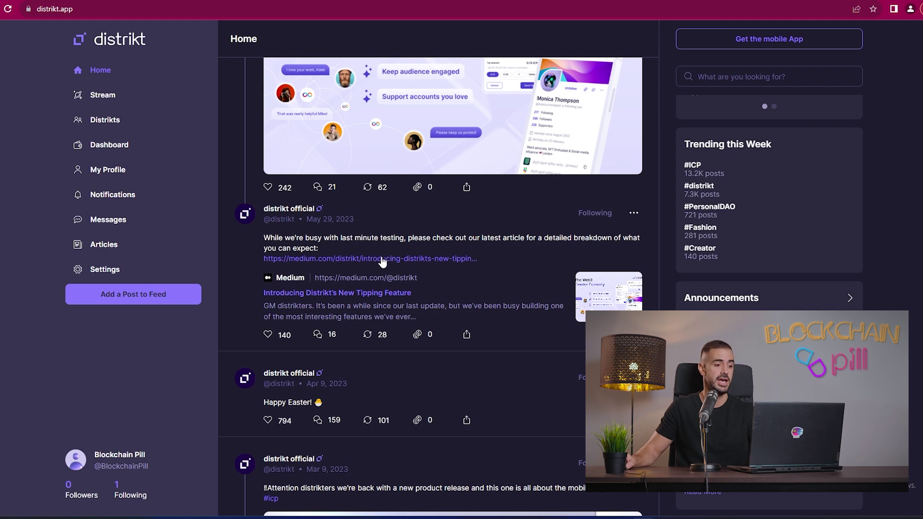
scroll(382, 262, "down", 8)
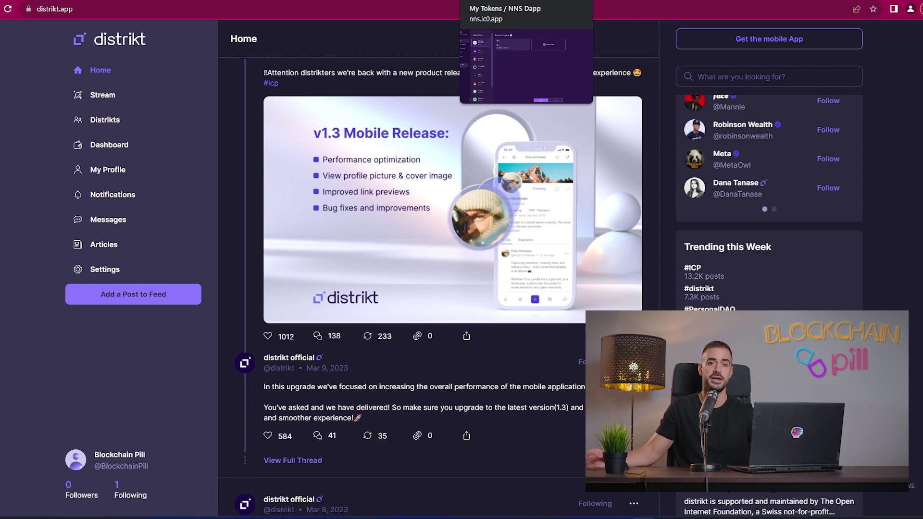
Revisit the distrikt roadmap and Home feed, and browse the Stream's popular posts, trending hashtags and latest posts.
left_click(505, 1)
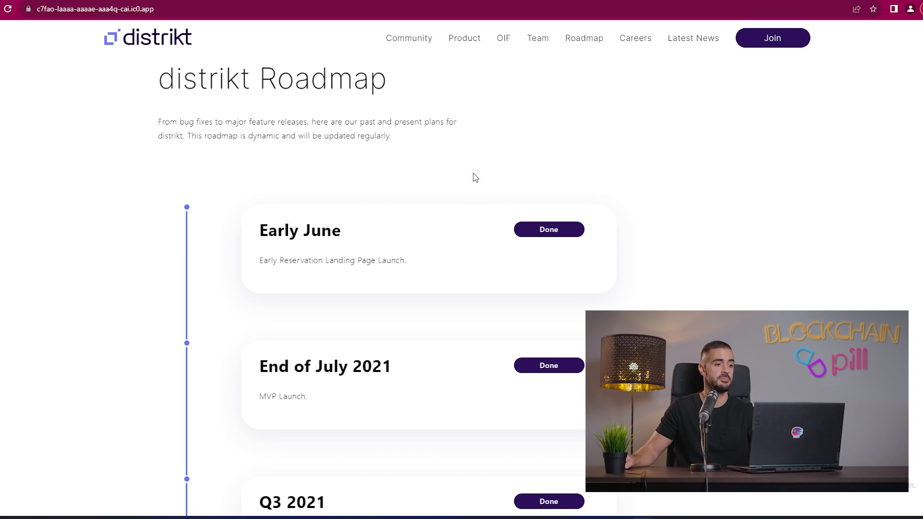
scroll(474, 159, "down", 7)
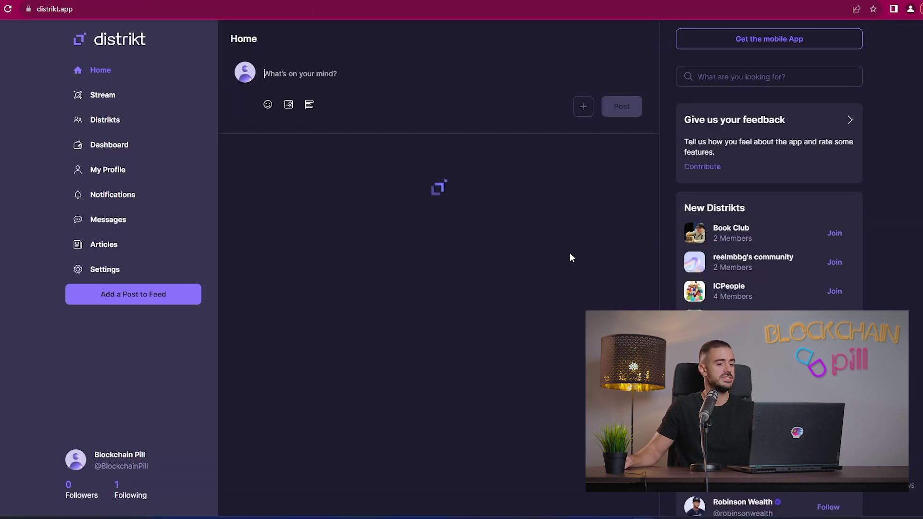
scroll(548, 254, "down", 6)
scroll(549, 254, "down", 10)
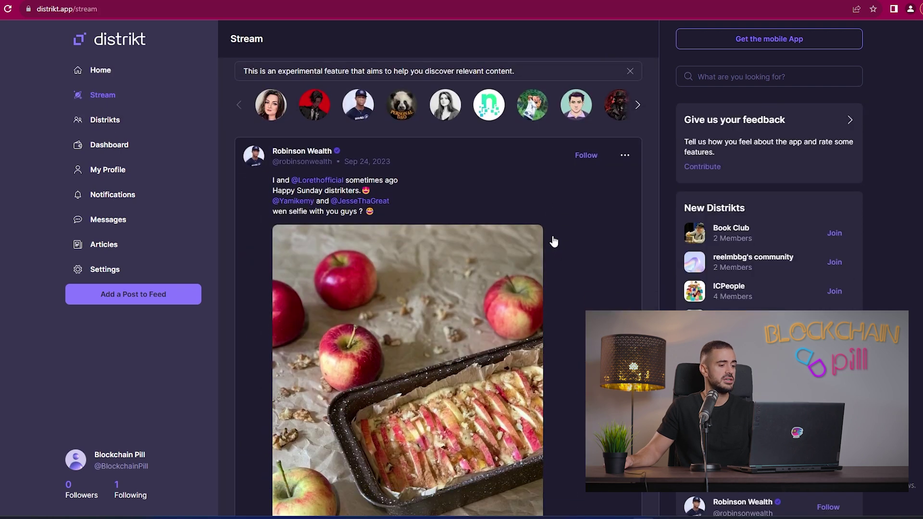
scroll(569, 241, "down", 6)
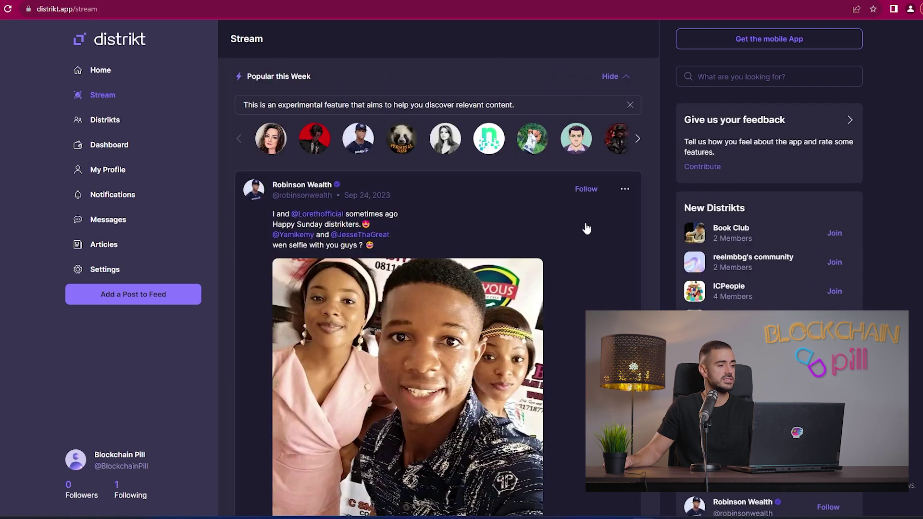
scroll(585, 229, "down", 6)
scroll(586, 230, "down", 20)
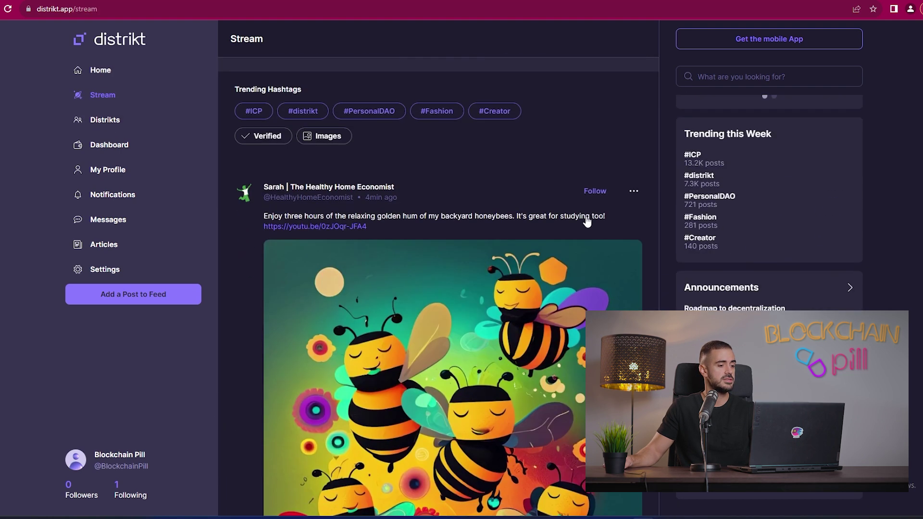
scroll(588, 228, "down", 10)
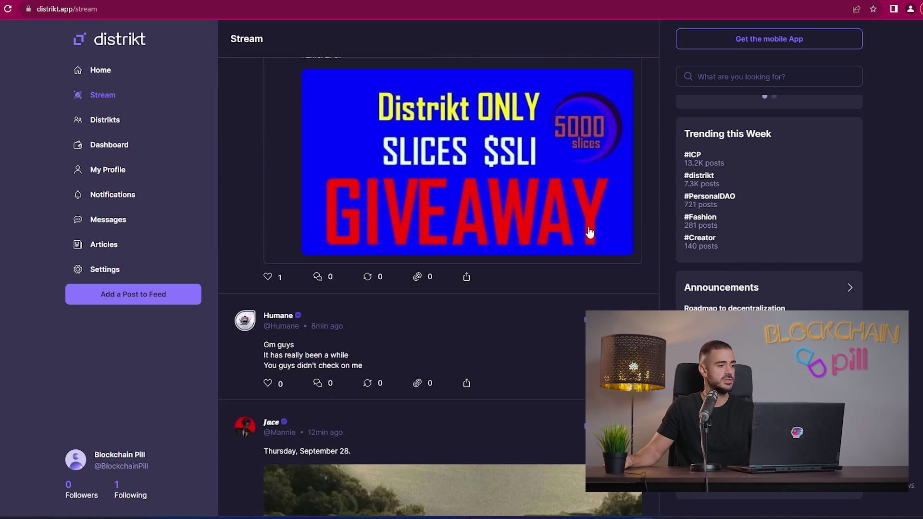
Look through the Distrikts communities, the Dashboard wallet and its address, and the My Profile, Notifications, Messages and Articles pages.
left_click(129, 121)
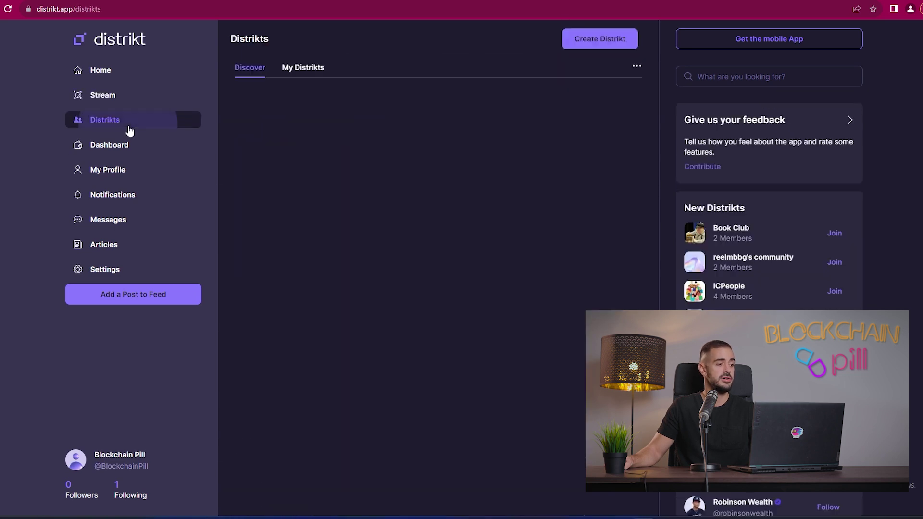
scroll(605, 262, "down", 5)
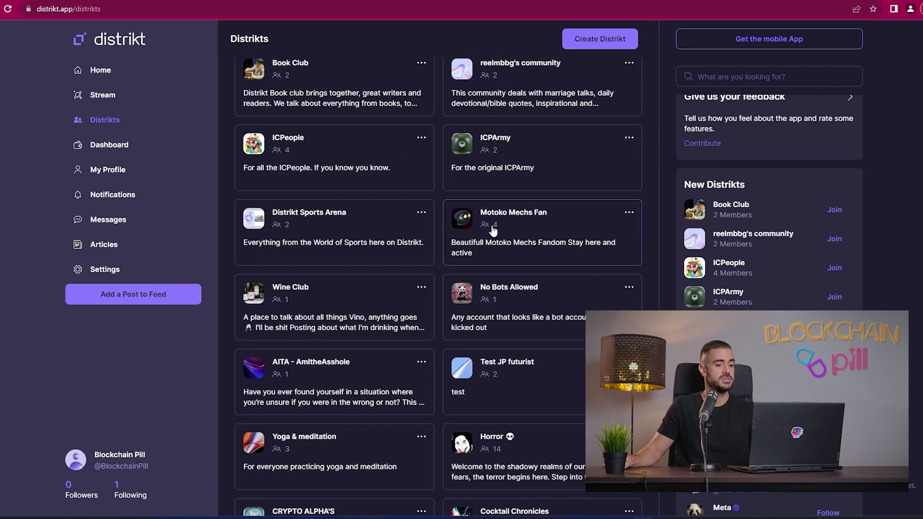
left_click(119, 146)
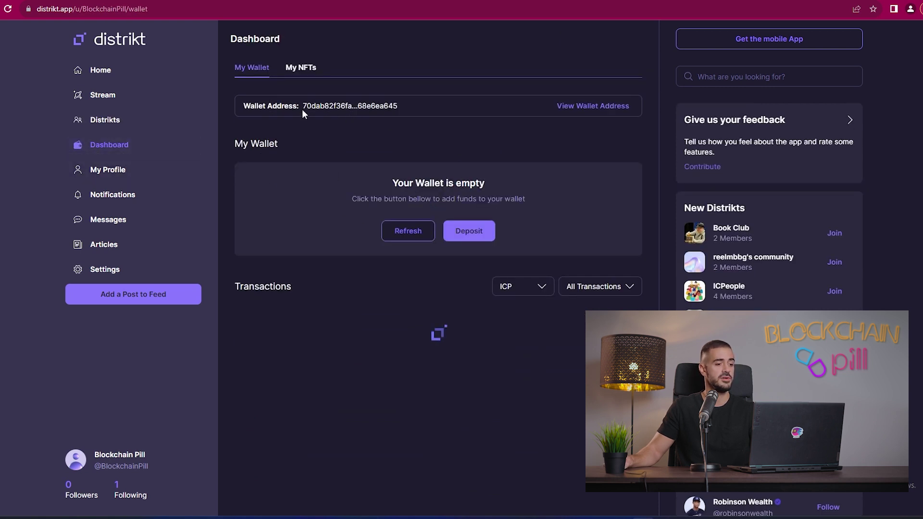
left_click_drag(302, 107, 484, 95)
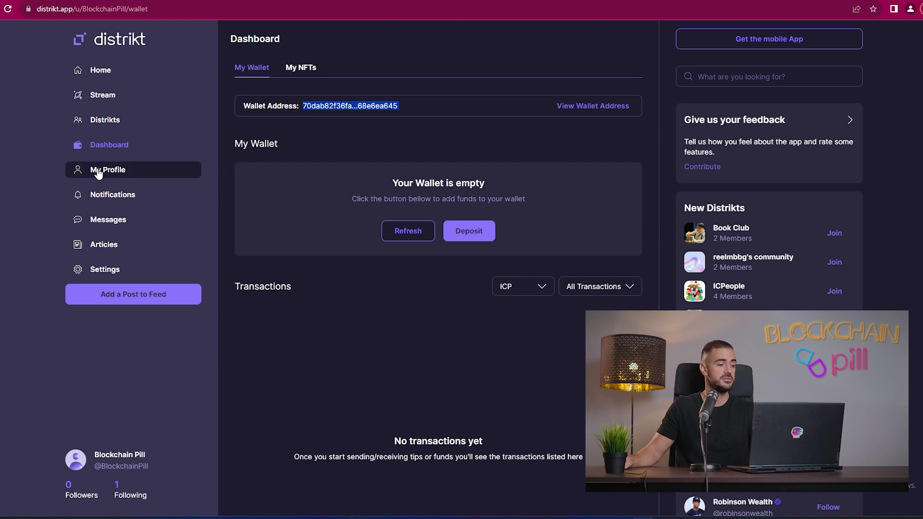
left_click(144, 172)
left_click(149, 197)
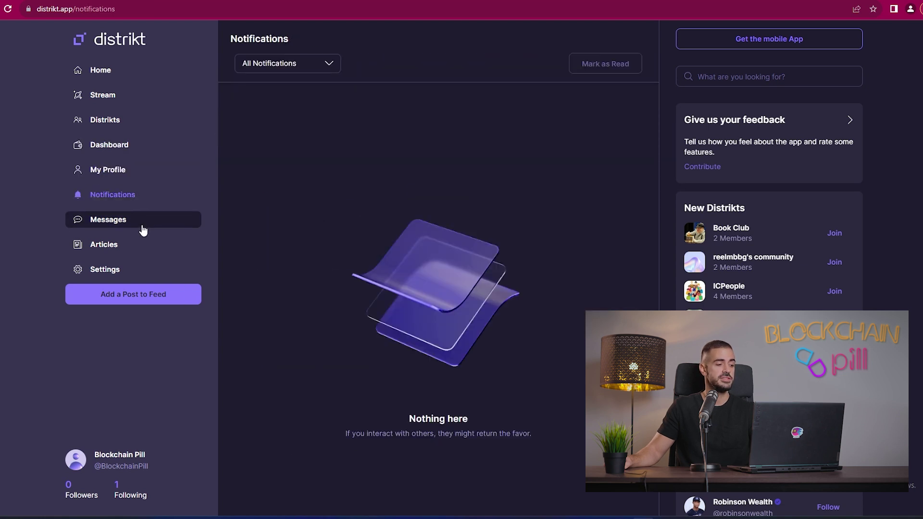
left_click(143, 229)
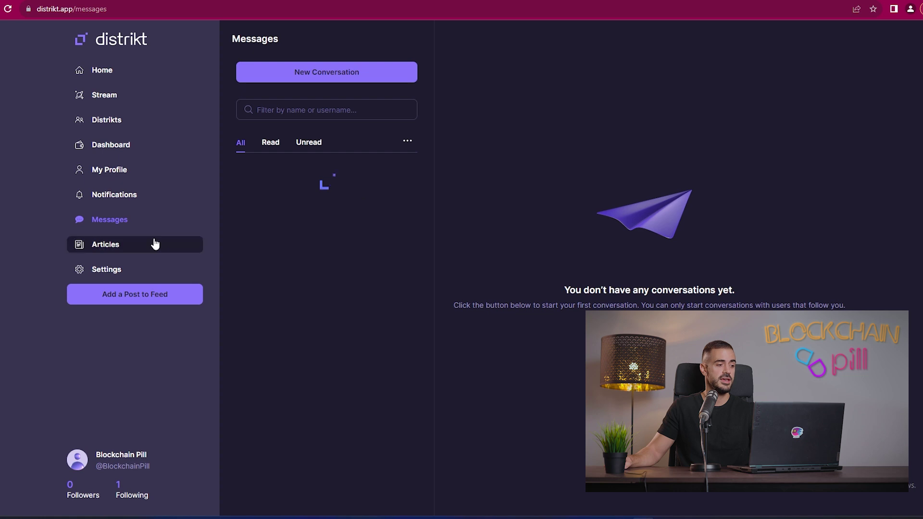
left_click(154, 241)
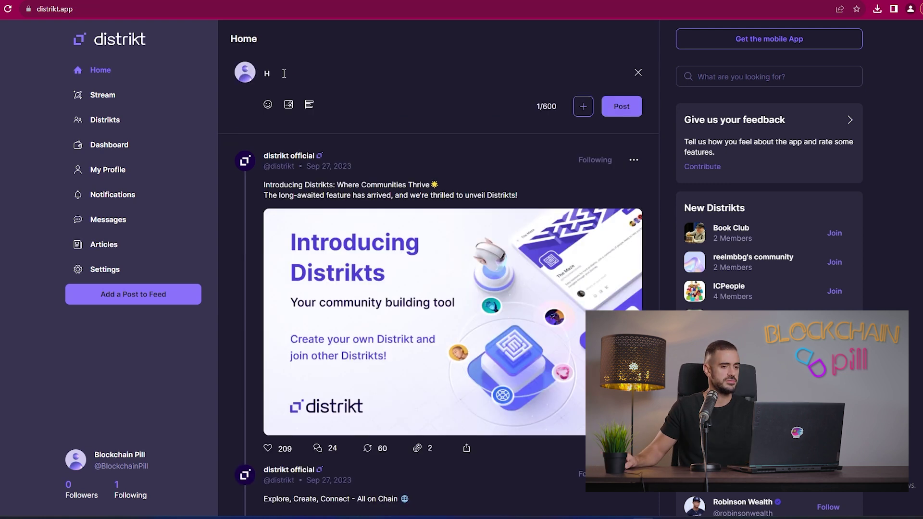
Publish a post in the Home feed with the text "Hello world!" and a picture of a sleeping kitten.
type("world!")
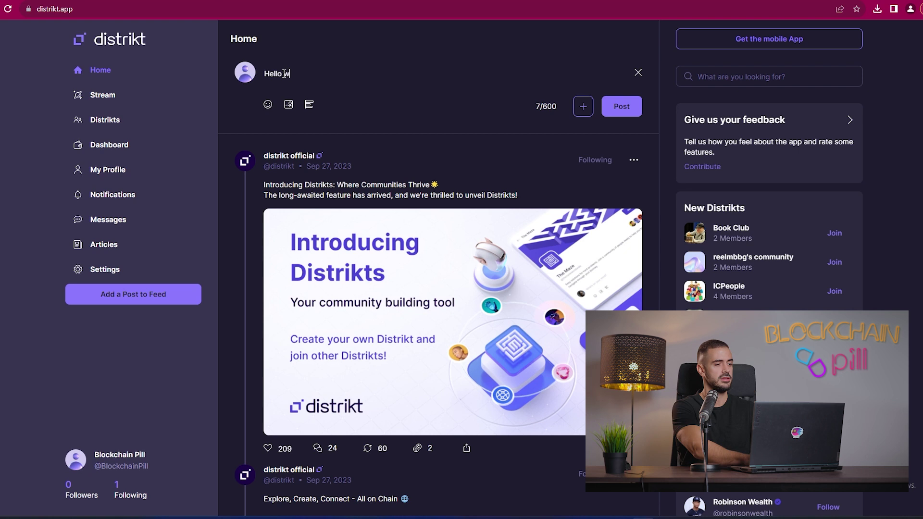
left_click(289, 105)
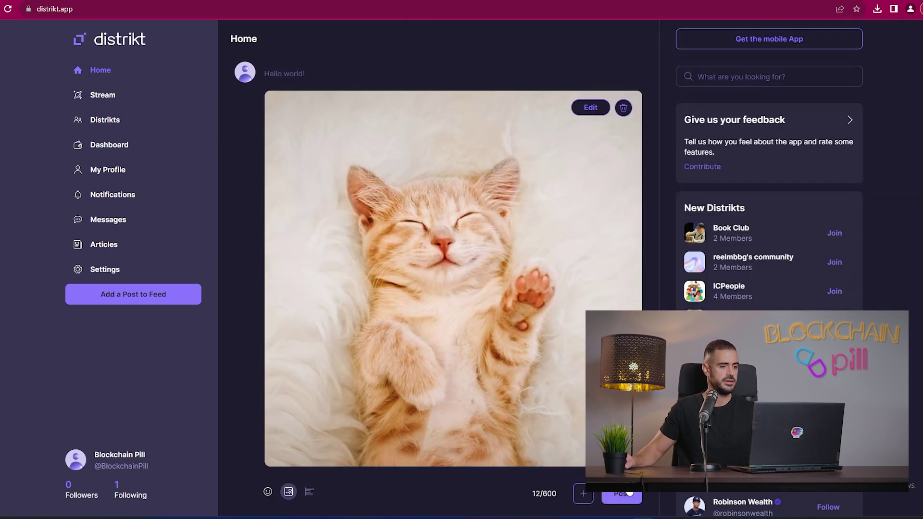
left_click(626, 499)
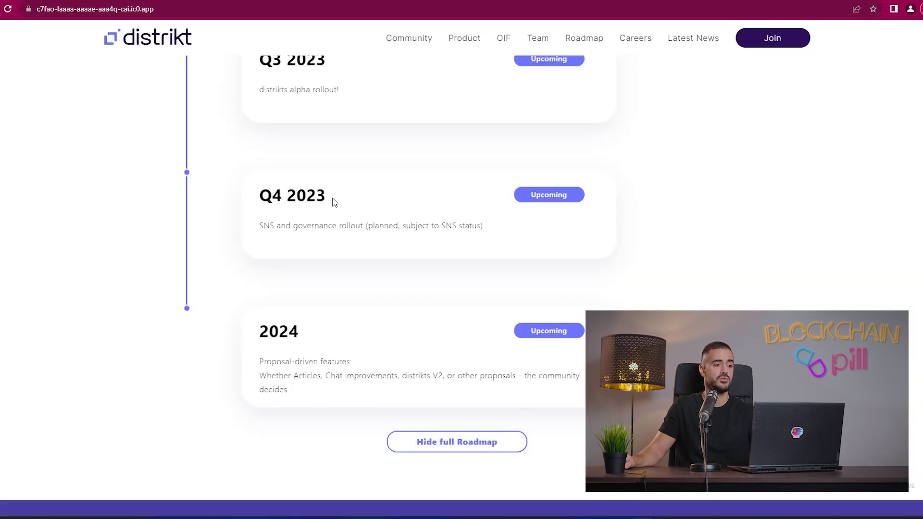
Examine the Q4 2023 entry on SNS and governance rollout in the distrikt roadmap.
left_click_drag(261, 225, 442, 243)
left_click(515, 264)
scroll(515, 264, "up", 2)
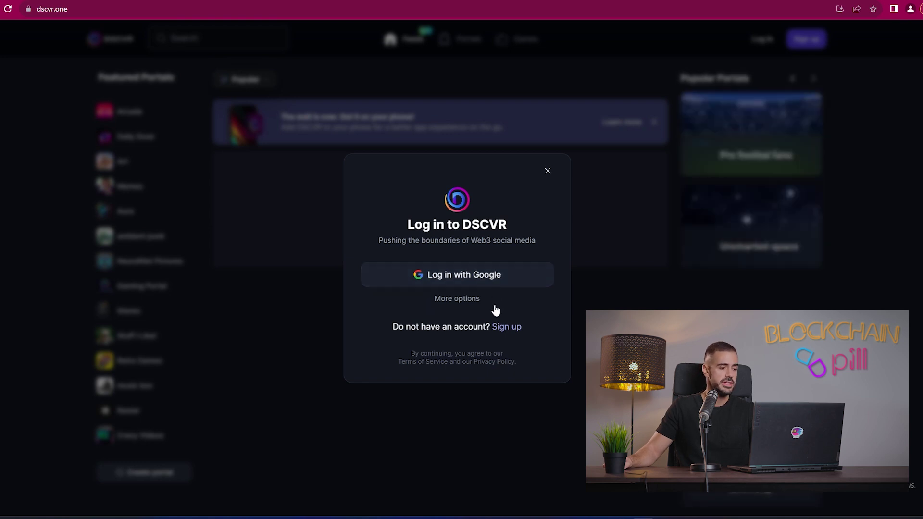
Sign up to DSCVR with the existing Internet Identity, entering the security PIN to authorize it.
left_click(509, 327)
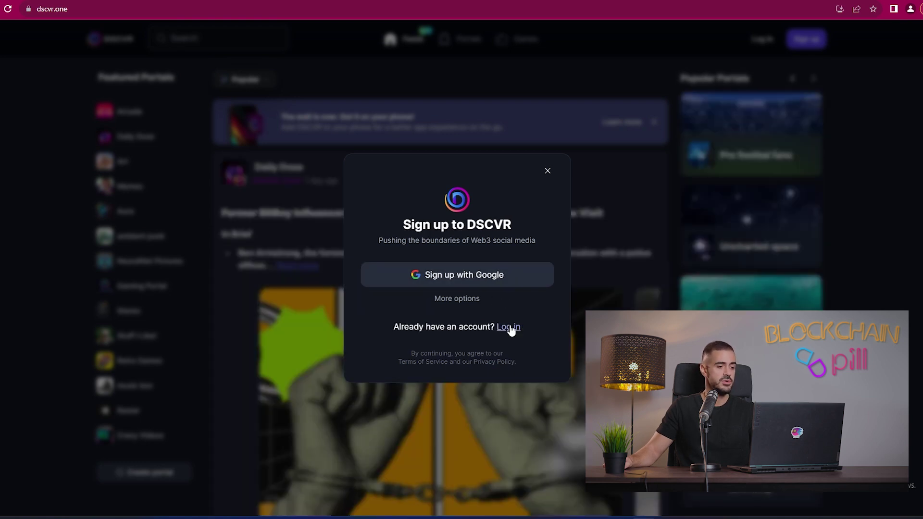
left_click(459, 299)
left_click(466, 267)
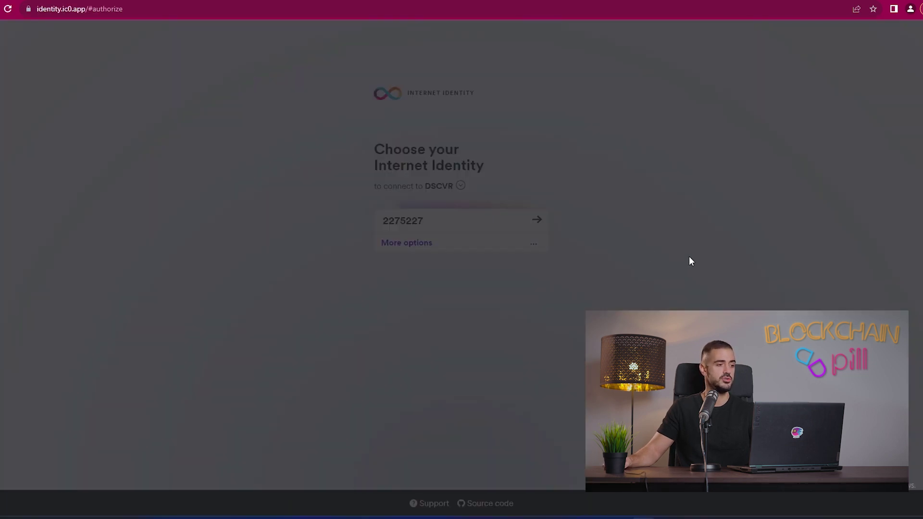
type("•••")
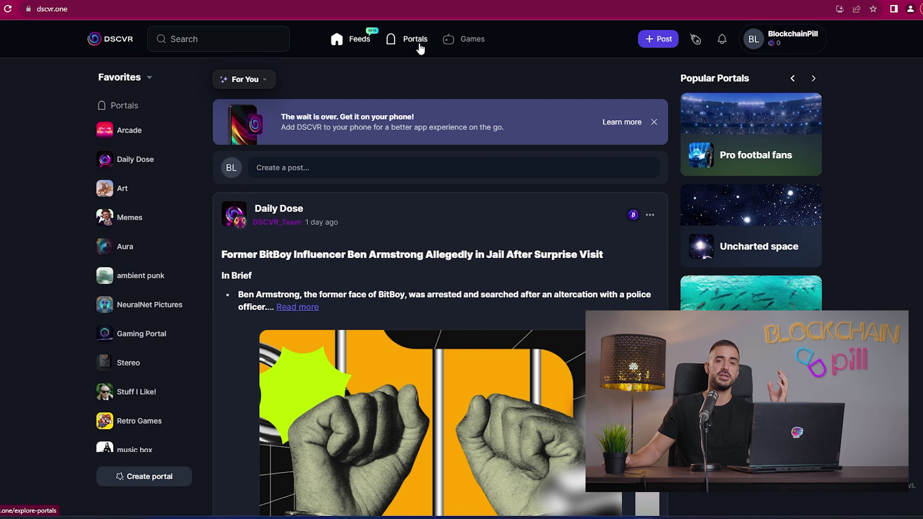
Join the DSCVR, General, Art, IC Breaking News, NFT and Memes portals from the list of all portals.
left_click(419, 46)
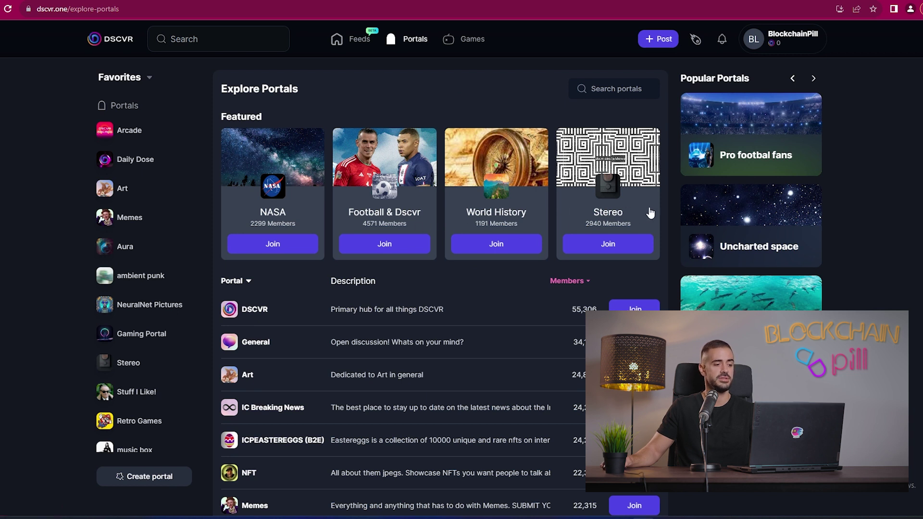
scroll(650, 213, "down", 3)
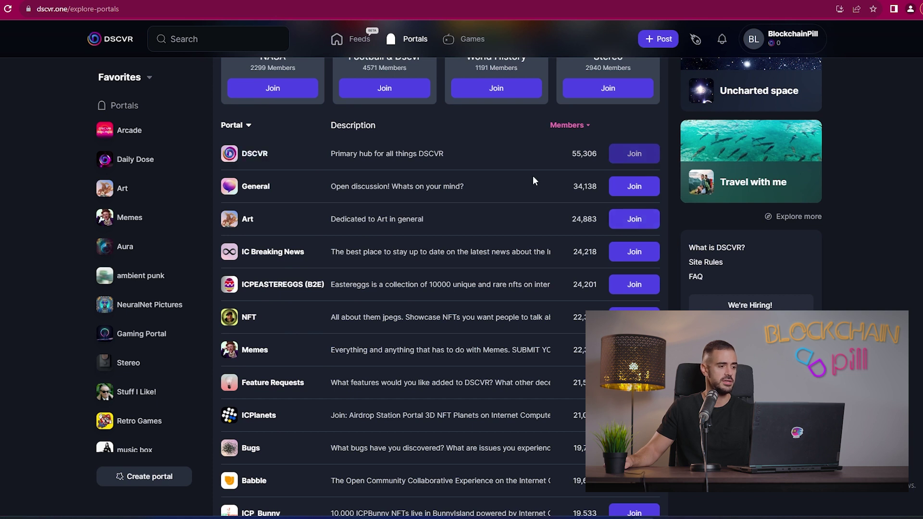
left_click(634, 220)
left_click(634, 253)
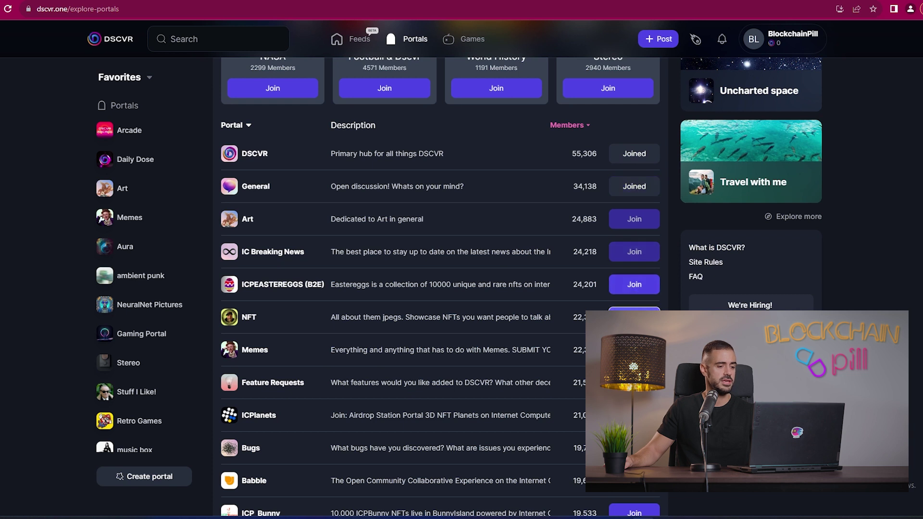
scroll(537, 333, "down", 2)
scroll(569, 243, "down", 1)
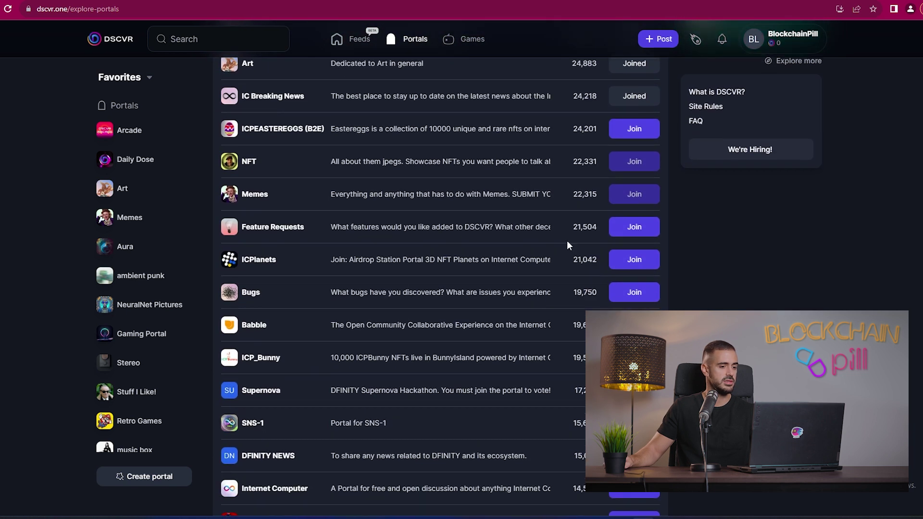
Browse the posts in the NFT portal and like the one about Honda and Animoca Brands launching Formula 1 NFTs.
scroll(298, 259, "up", 6)
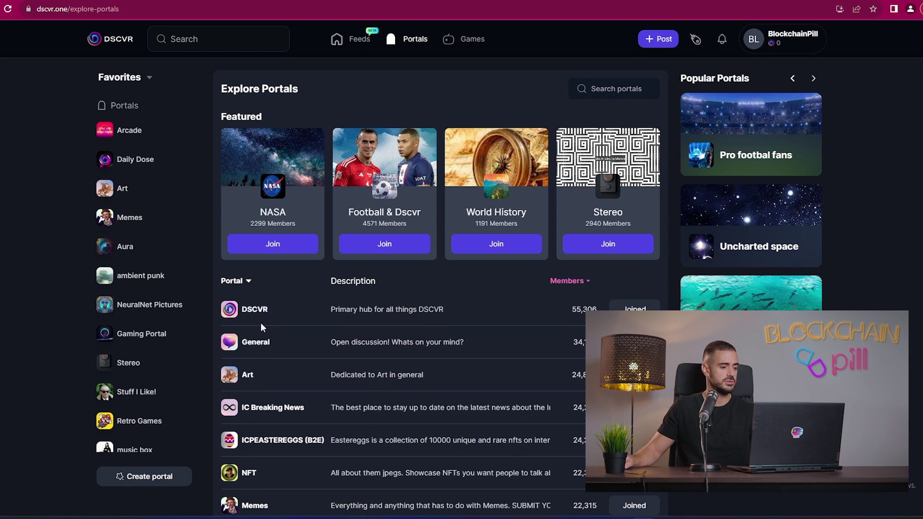
scroll(279, 346, "down", 1)
scroll(282, 353, "up", 1)
left_click(249, 420)
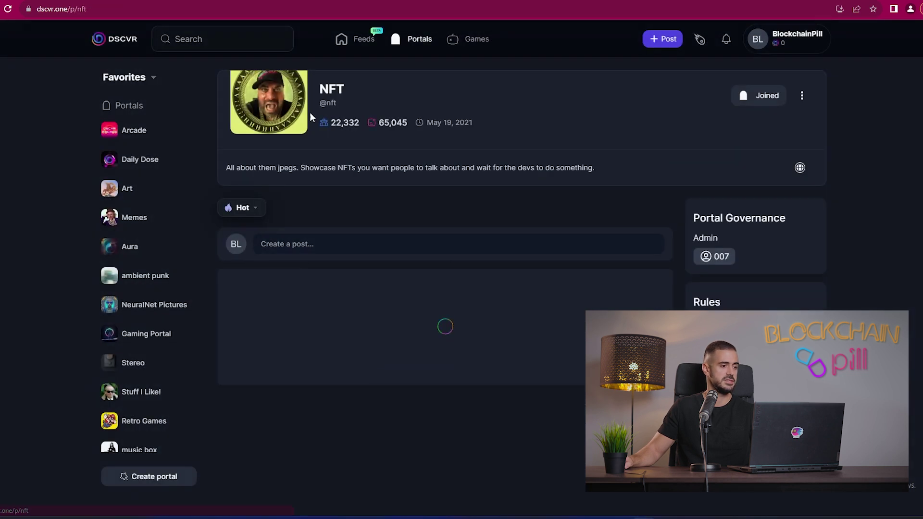
scroll(466, 372, "up", 3)
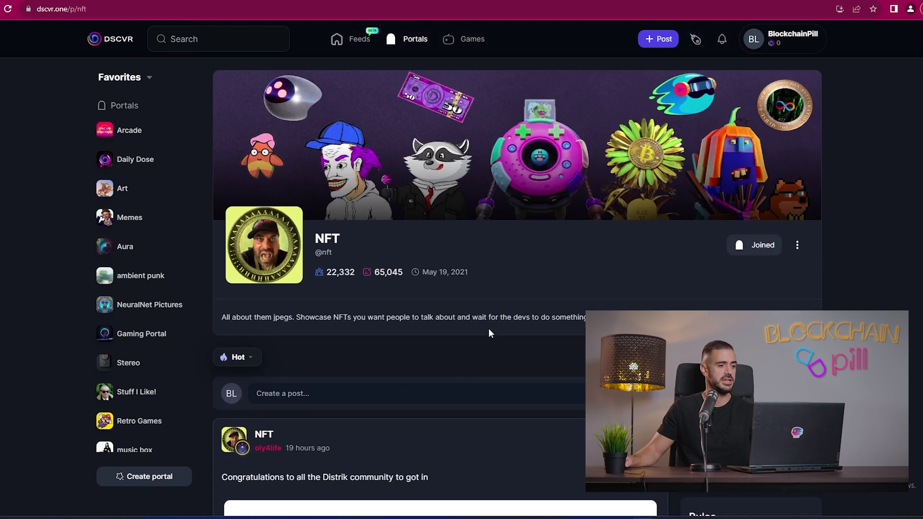
scroll(661, 264, "down", 20)
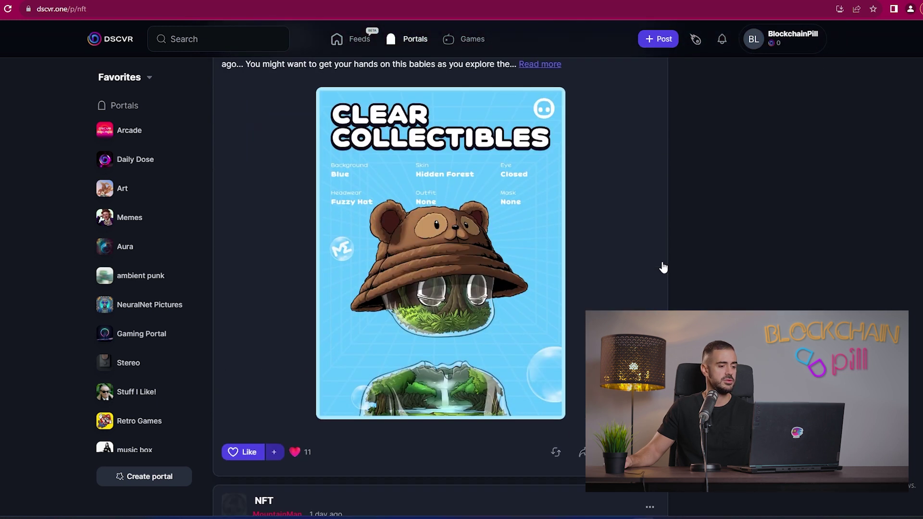
scroll(663, 267, "up", 5)
scroll(649, 259, "down", 3)
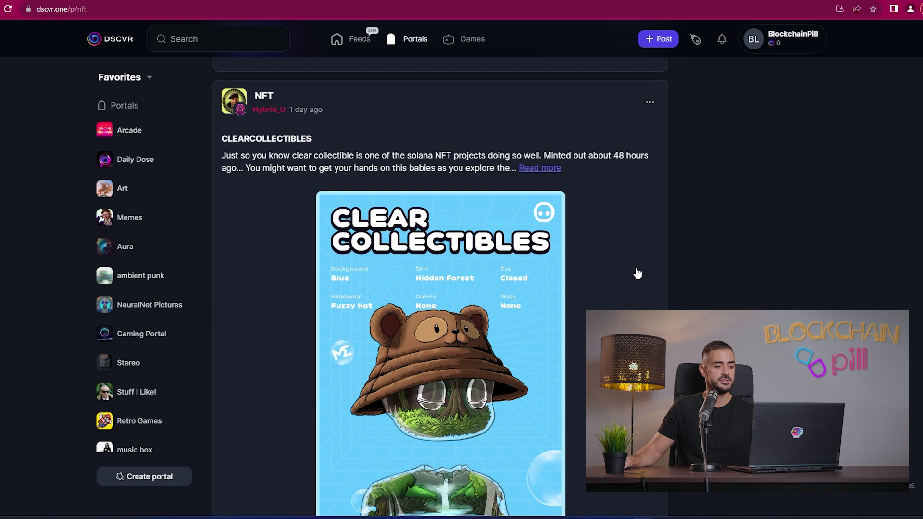
scroll(642, 260, "down", 4)
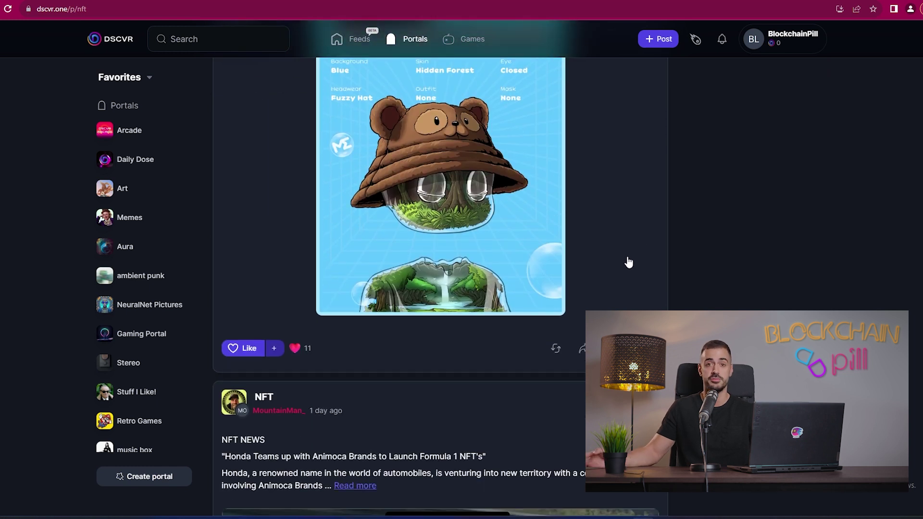
scroll(628, 262, "down", 12)
left_click(239, 170)
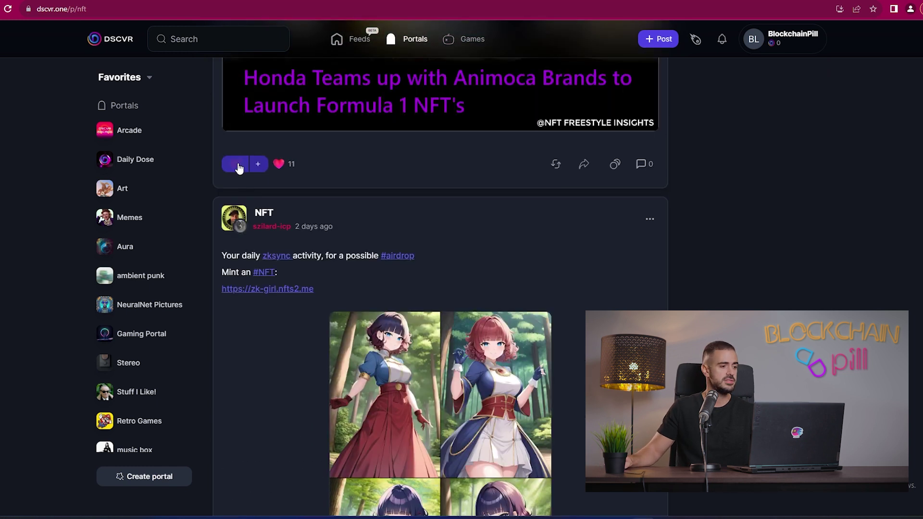
Comment "That is so cool!" on the NFT portal post congratulating the Distrik community.
left_click(355, 265)
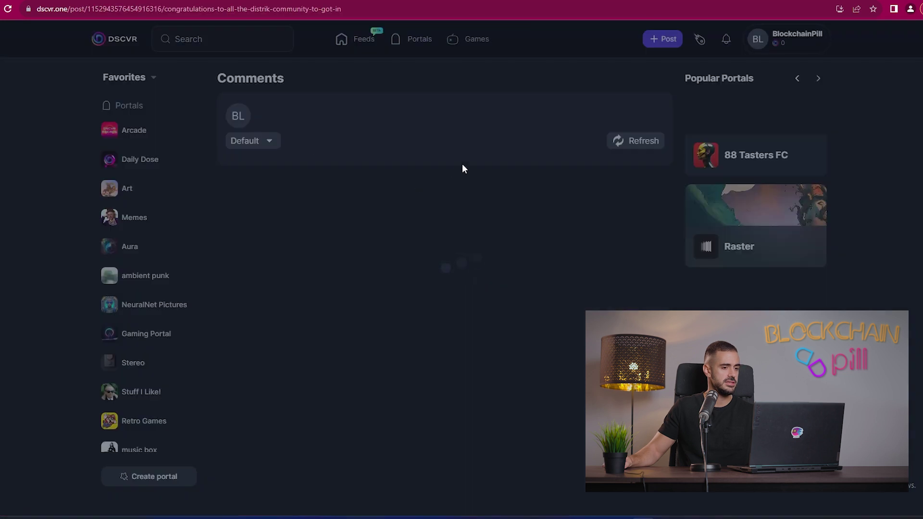
scroll(378, 215, "down", 5)
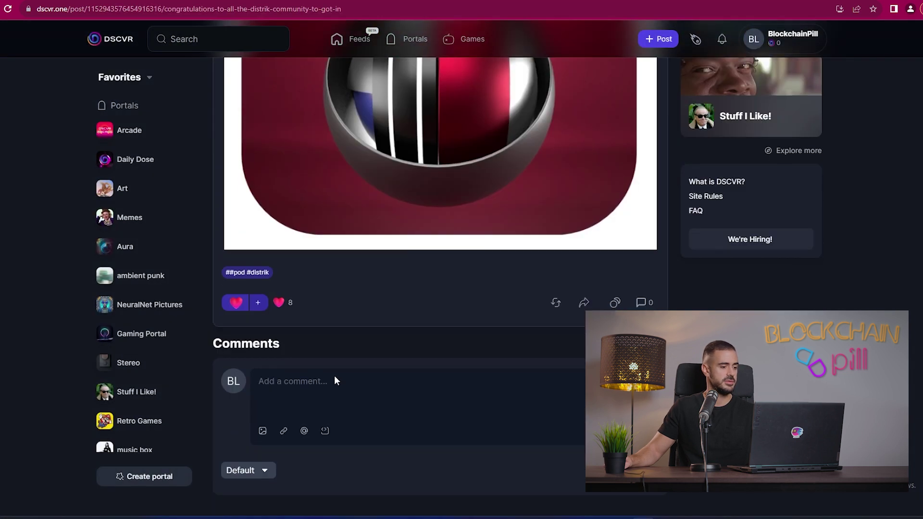
type("That is so")
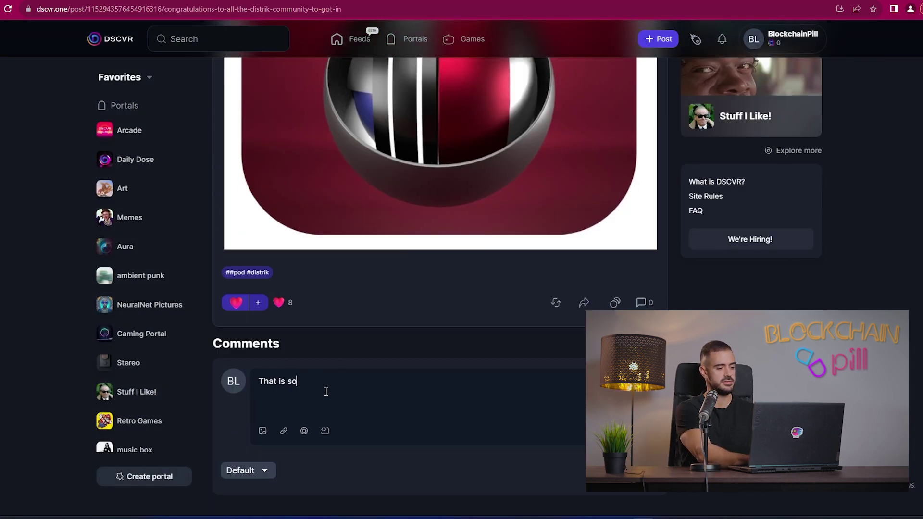
type(" cool!")
key("Return")
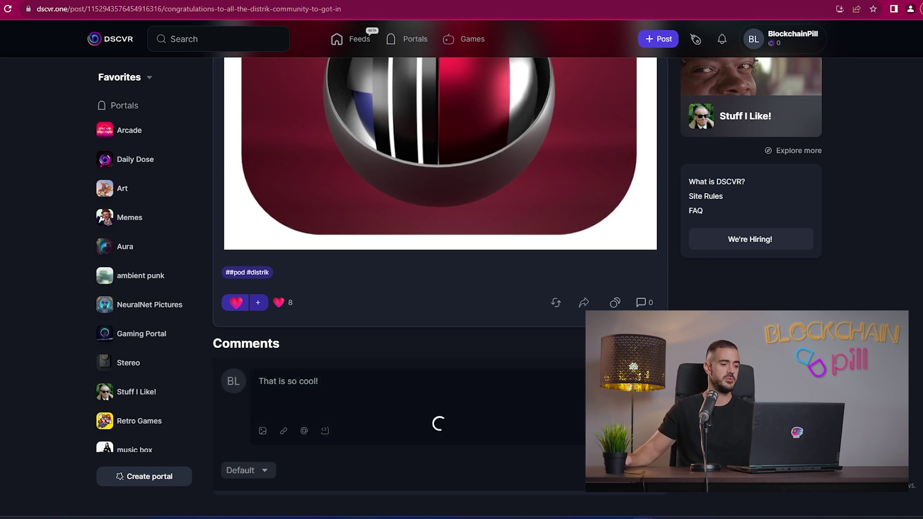
scroll(412, 430, "down", 2)
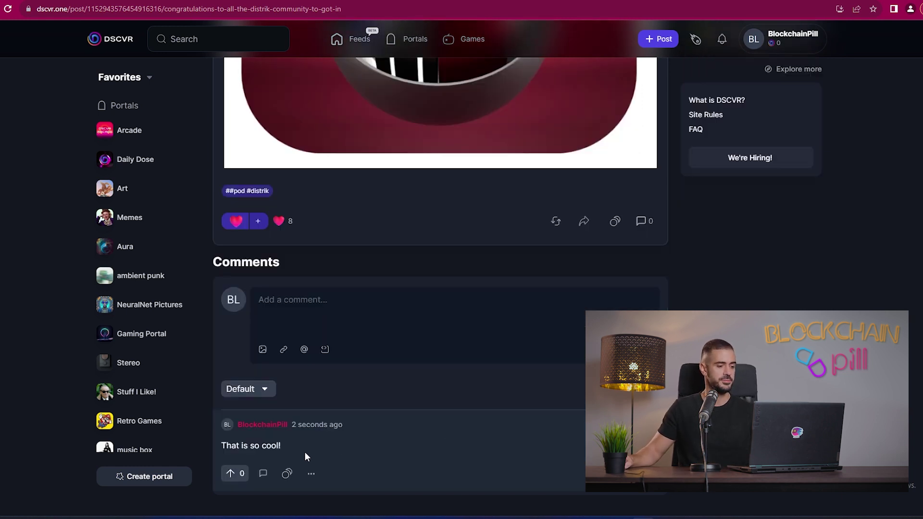
left_click_drag(307, 456, 226, 427)
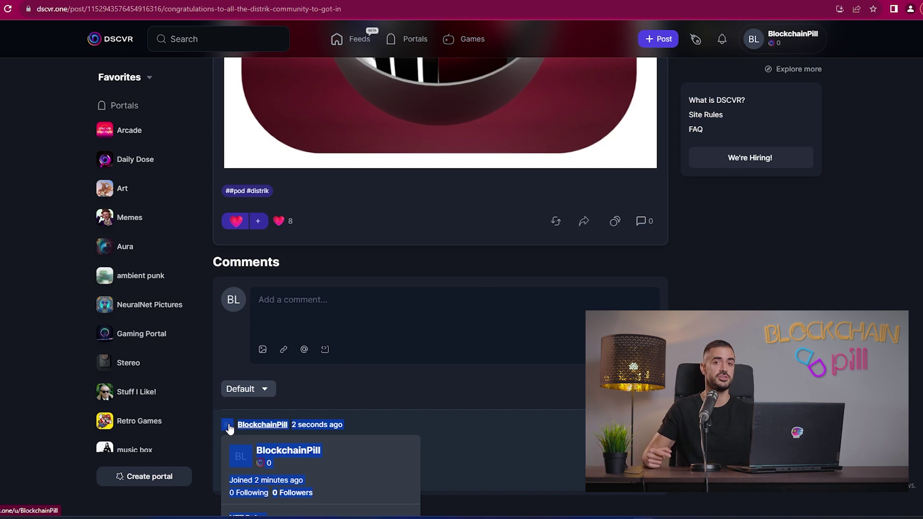
left_click(501, 428)
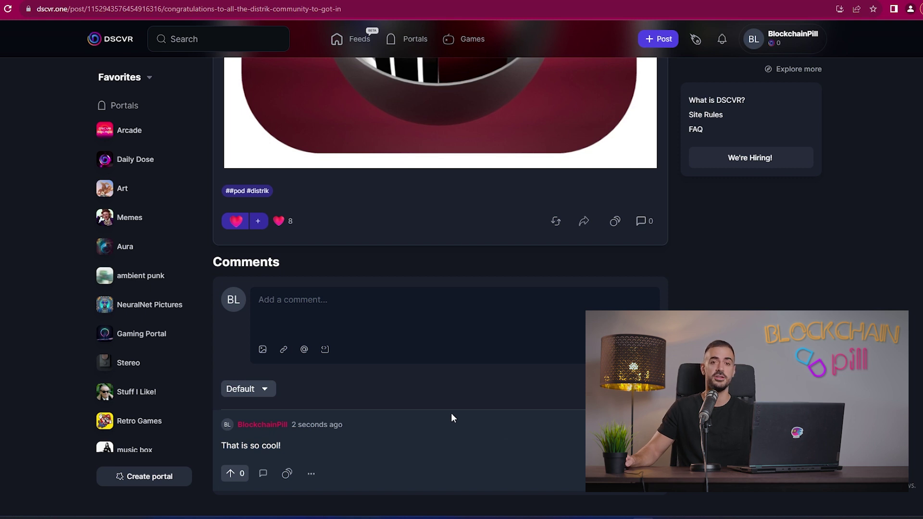
Return to the Explore Portals page and look over the list of available portals.
scroll(357, 296, "up", 6)
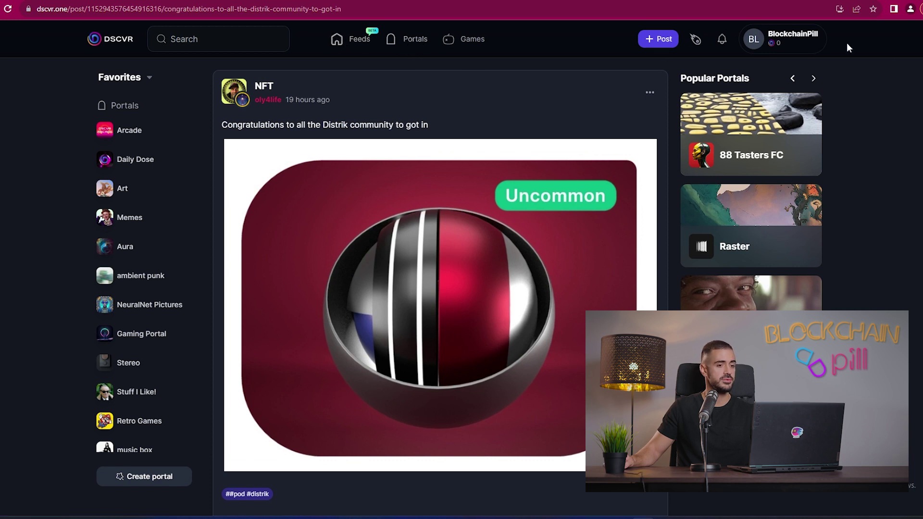
left_click(417, 44)
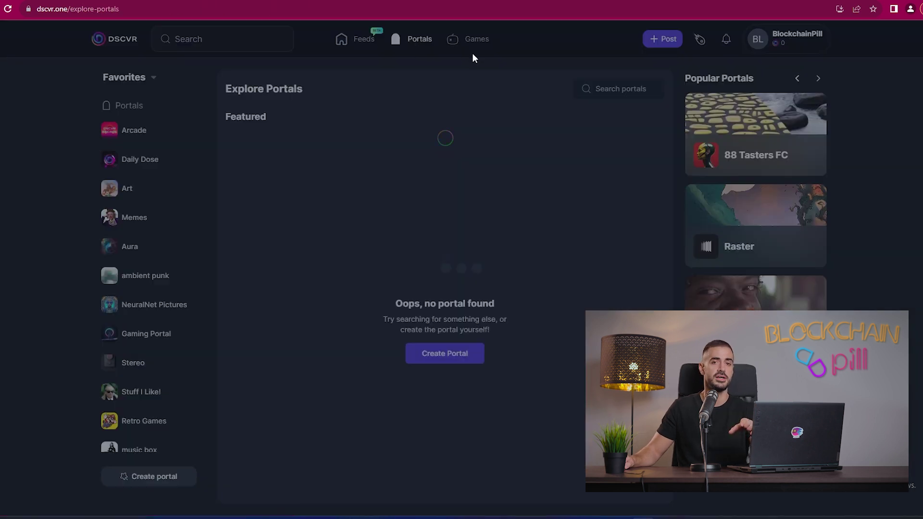
scroll(400, 191, "down", 7)
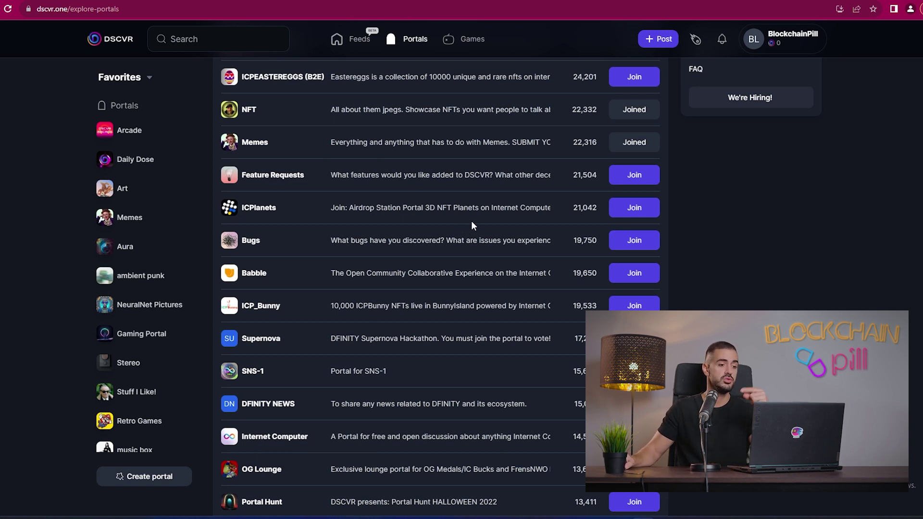
Look through the list of all portals, open and join the OG Lounge portal, and return to the Explore Portals page.
scroll(480, 254, "up", 3)
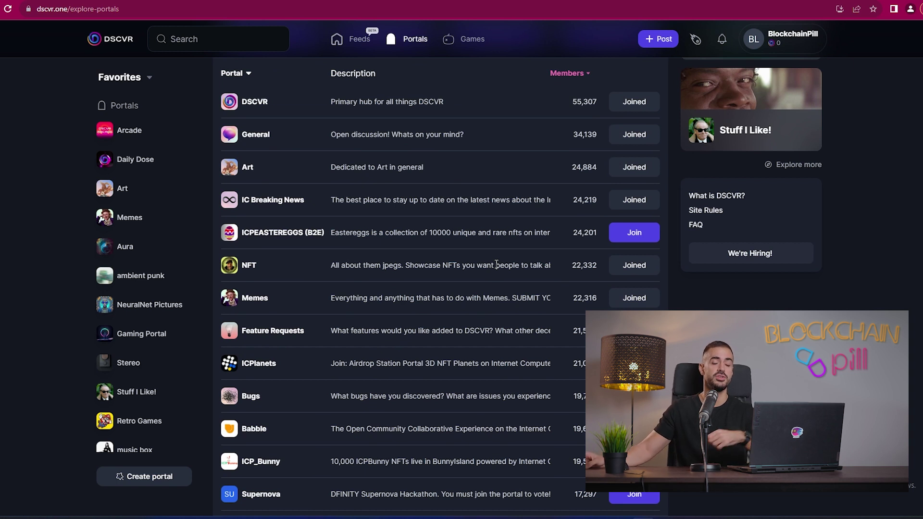
scroll(497, 264, "down", 3)
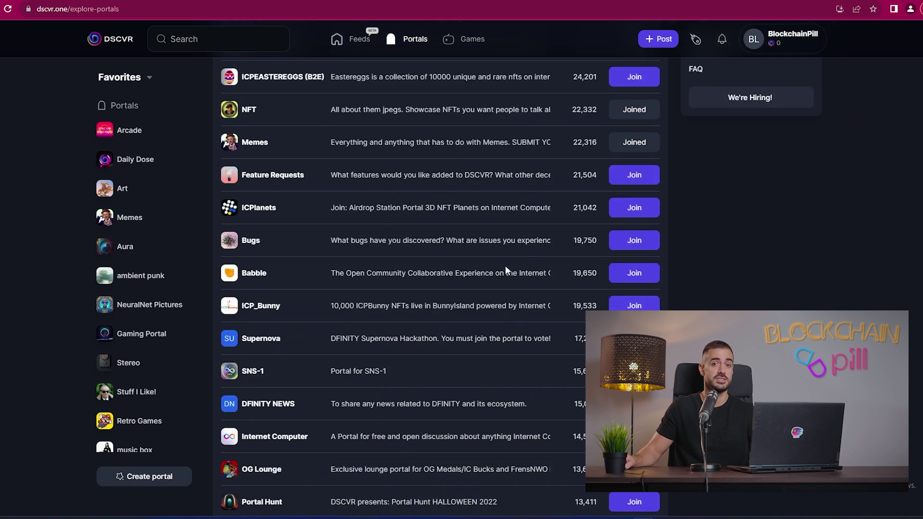
scroll(509, 279, "down", 3)
left_click(502, 299)
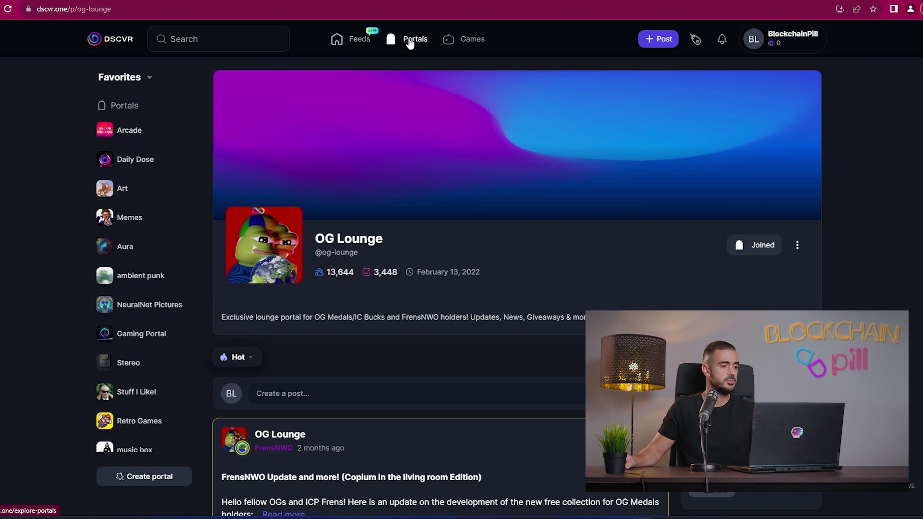
left_click(410, 43)
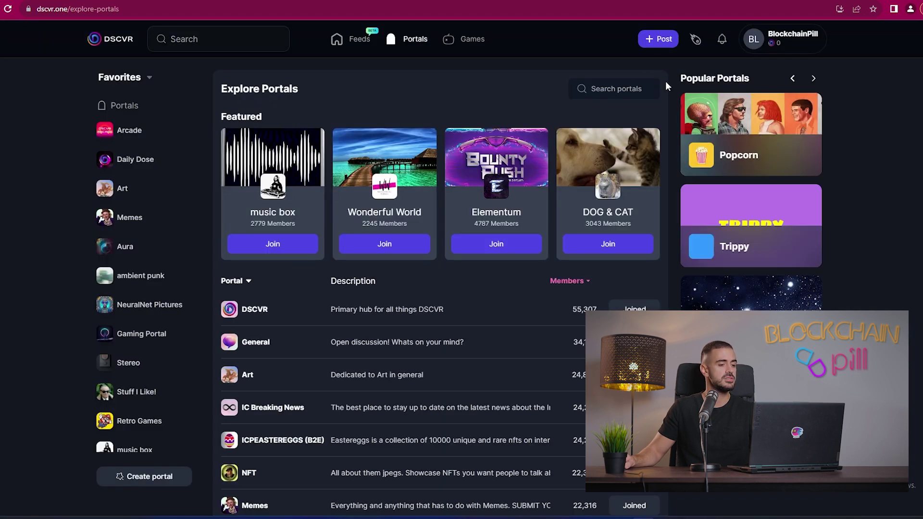
Publish a post to My Profile with the text "Hello World!" and a picture of a sleeping kitten, and view it.
left_click(658, 39)
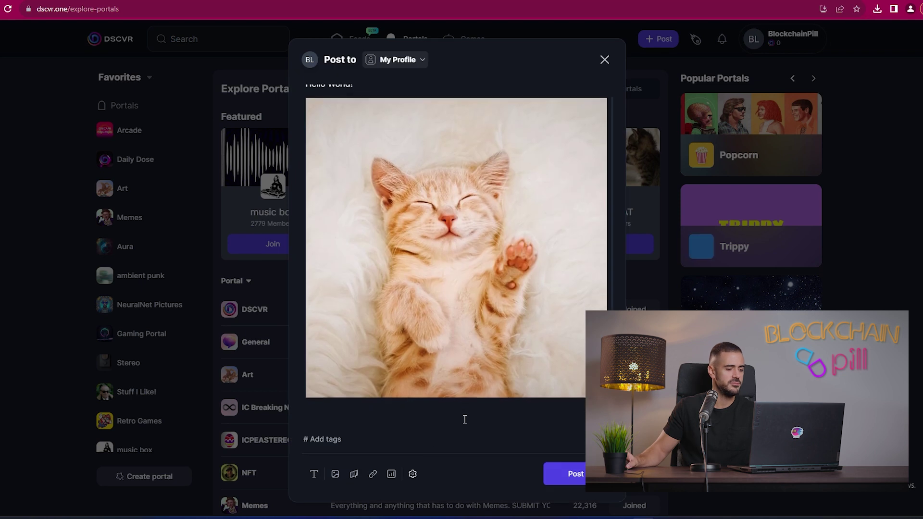
scroll(465, 419, "up", 2)
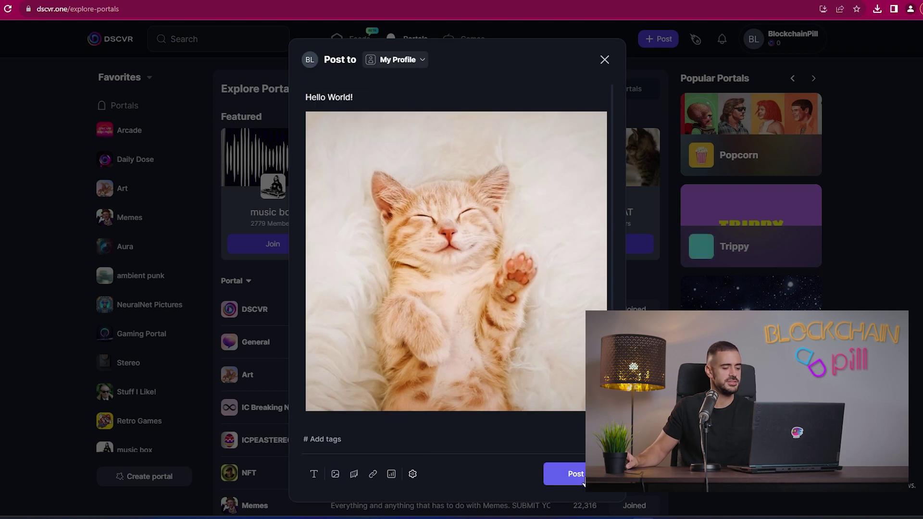
left_click(576, 477)
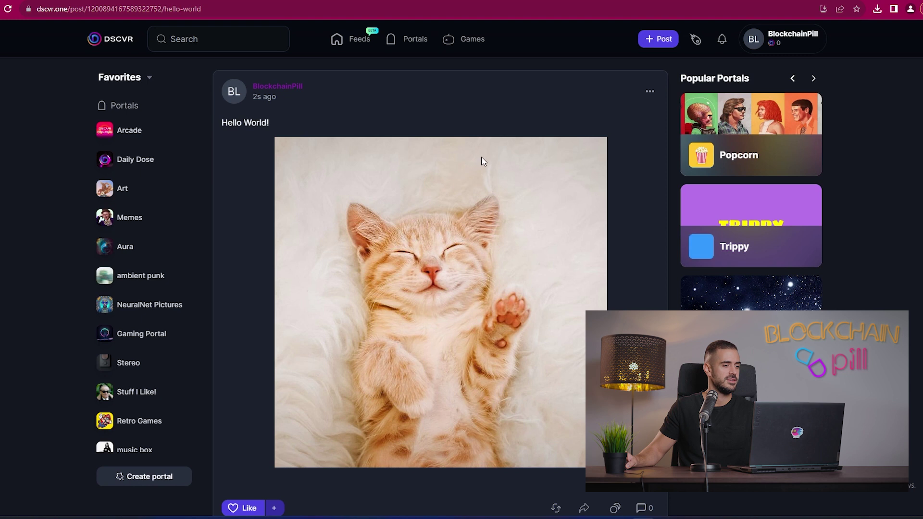
scroll(483, 161, "down", 4)
scroll(483, 180, "up", 4)
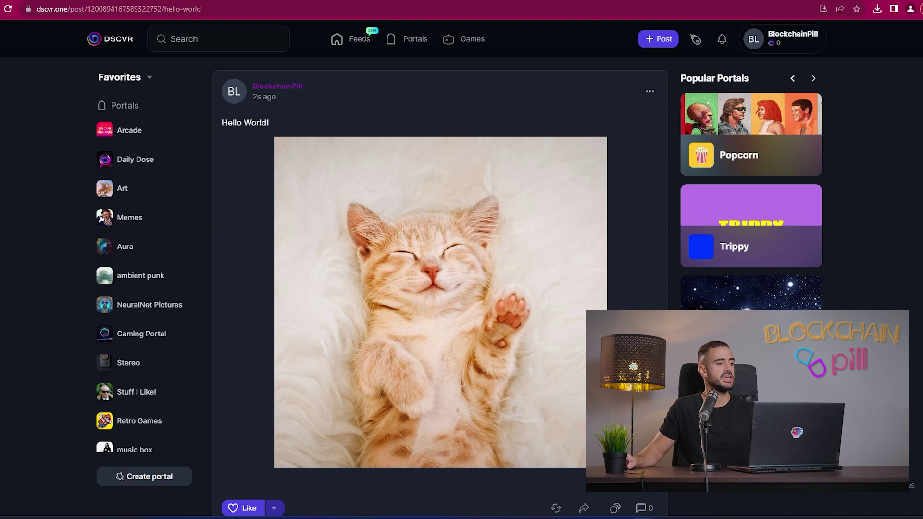
Open the DSCVR Arcade games page and look through the available games, from Death Click and DSCVR-Man to Bounty Rush and IC Pinball.
left_click(359, 39)
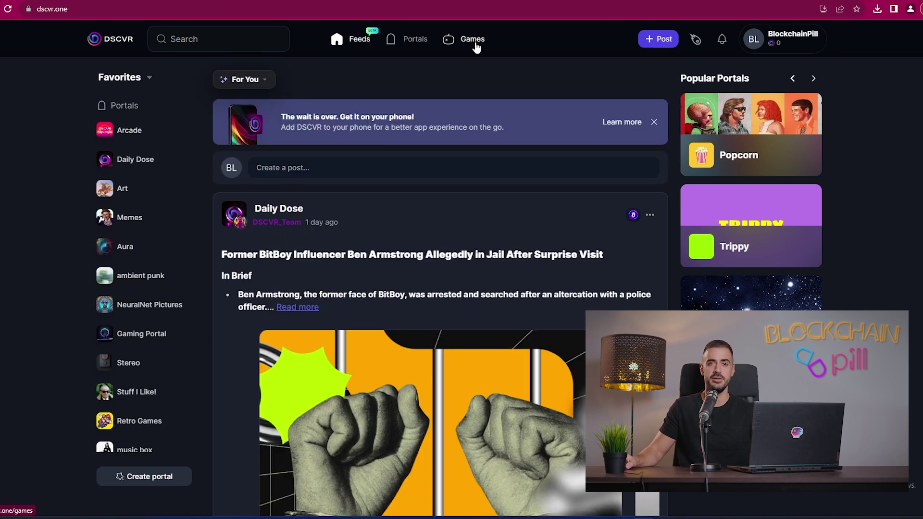
left_click(476, 46)
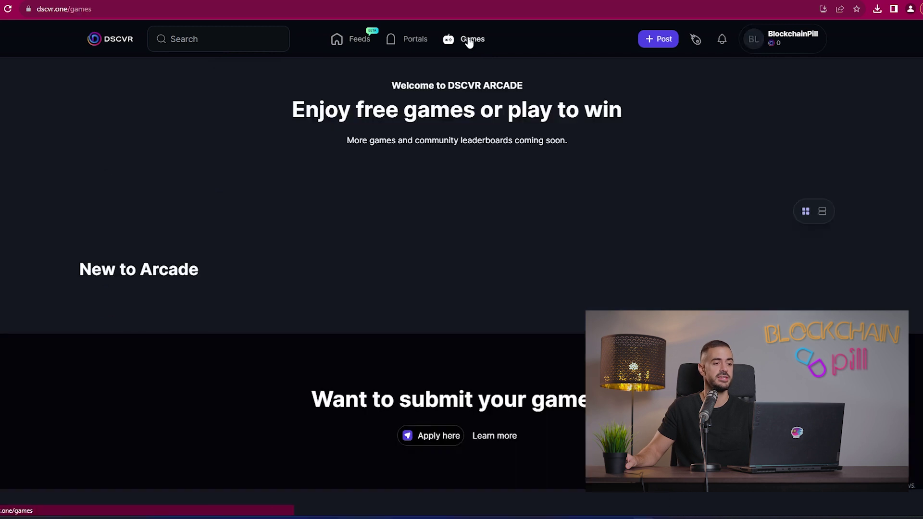
scroll(797, 292, "down", 4)
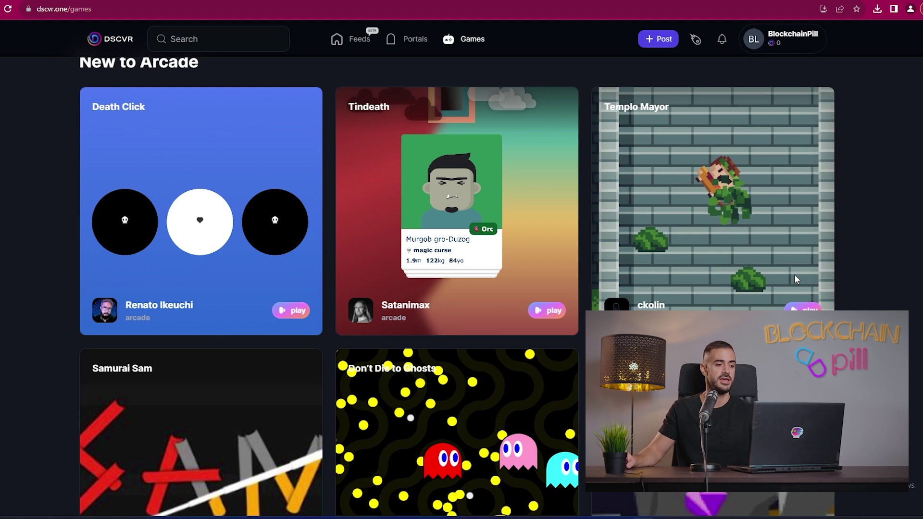
scroll(794, 276, "down", 10)
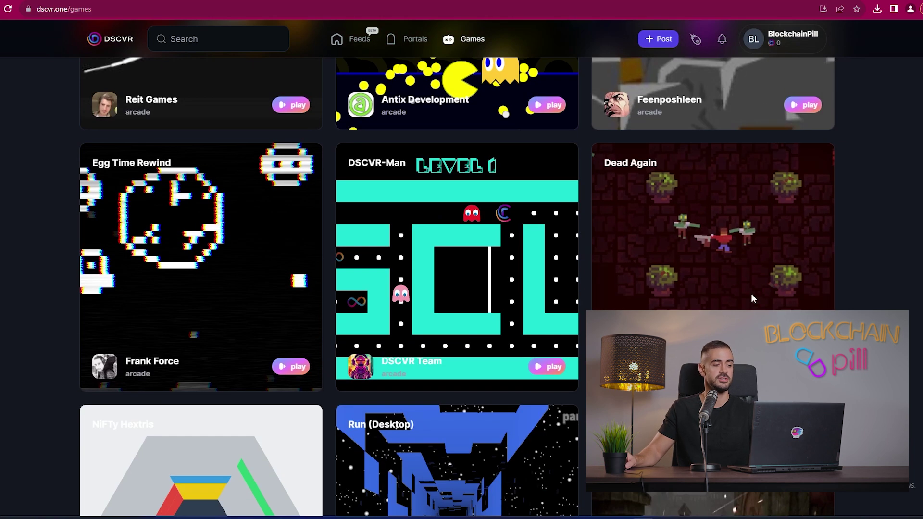
scroll(375, 380, "up", 2)
scroll(408, 373, "down", 4)
scroll(528, 380, "up", 2)
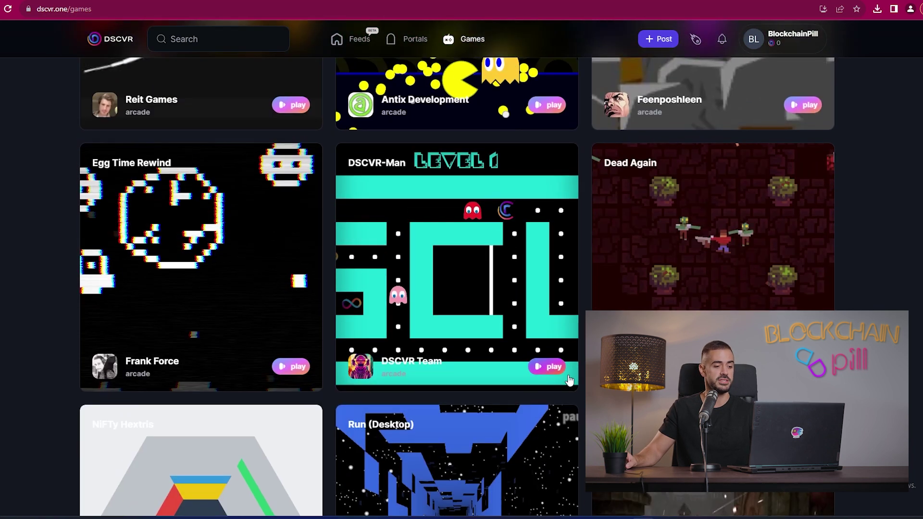
left_click(546, 366)
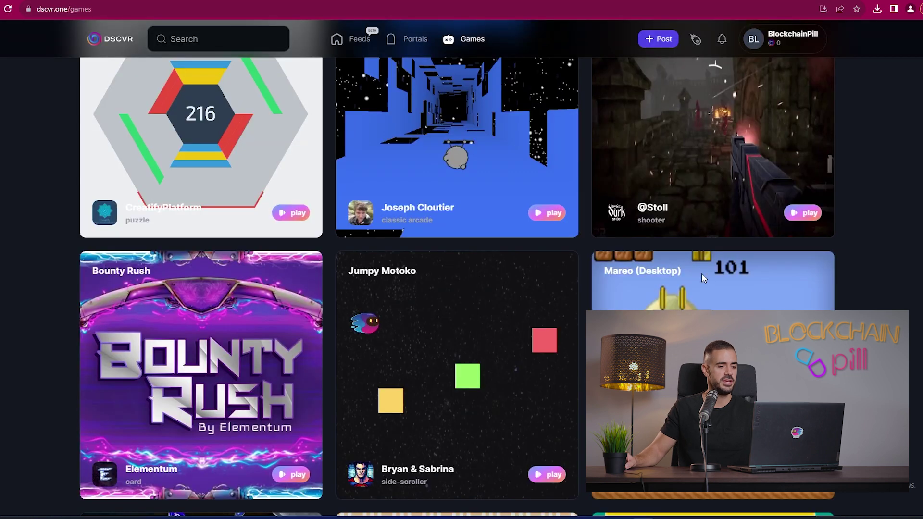
scroll(711, 274, "down", 2)
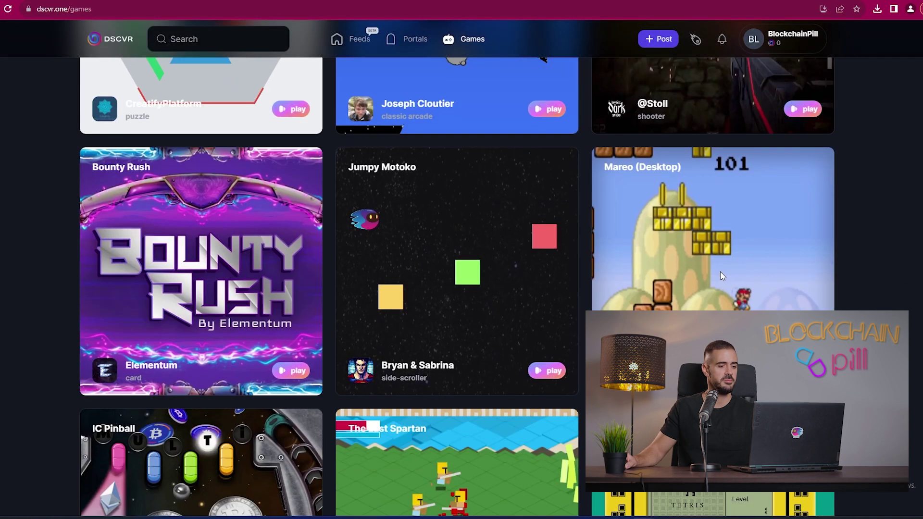
scroll(515, 294, "down", 6)
scroll(520, 293, "up", 20)
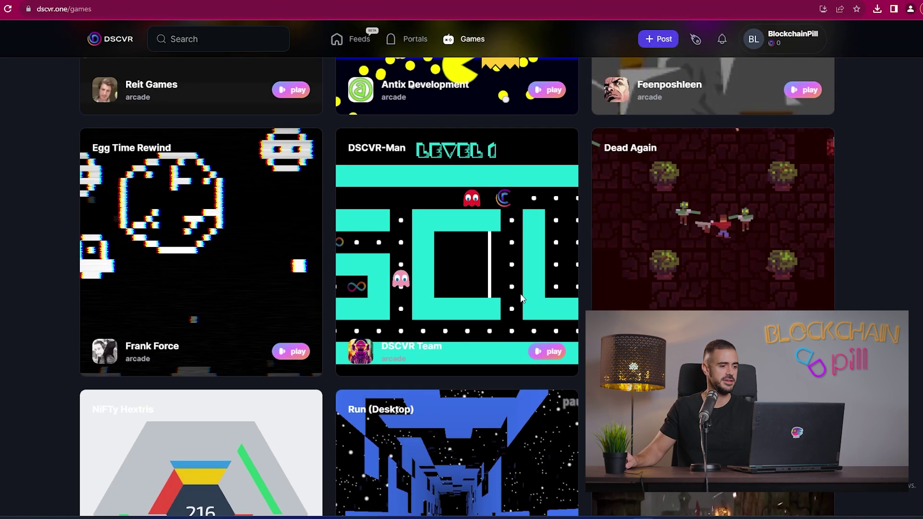
scroll(307, 154, "down", 1)
scroll(241, 220, "up", 5)
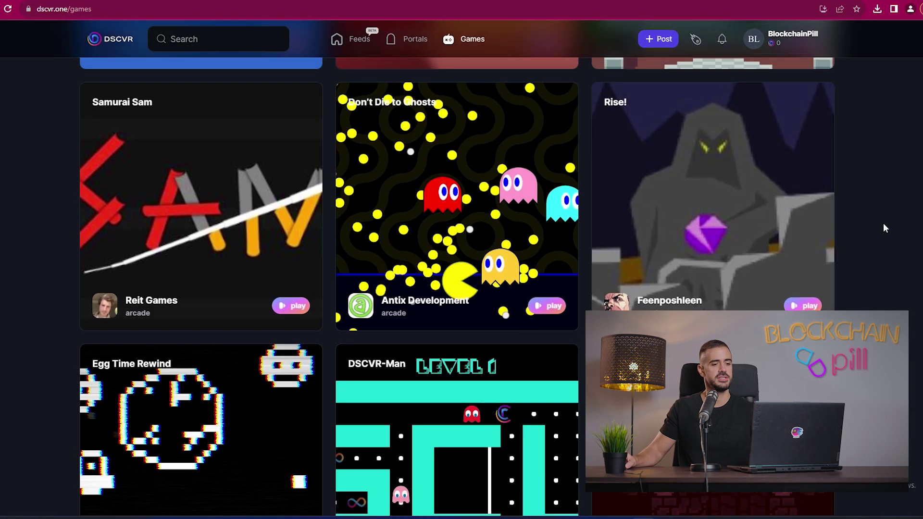
scroll(843, 285, "up", 20)
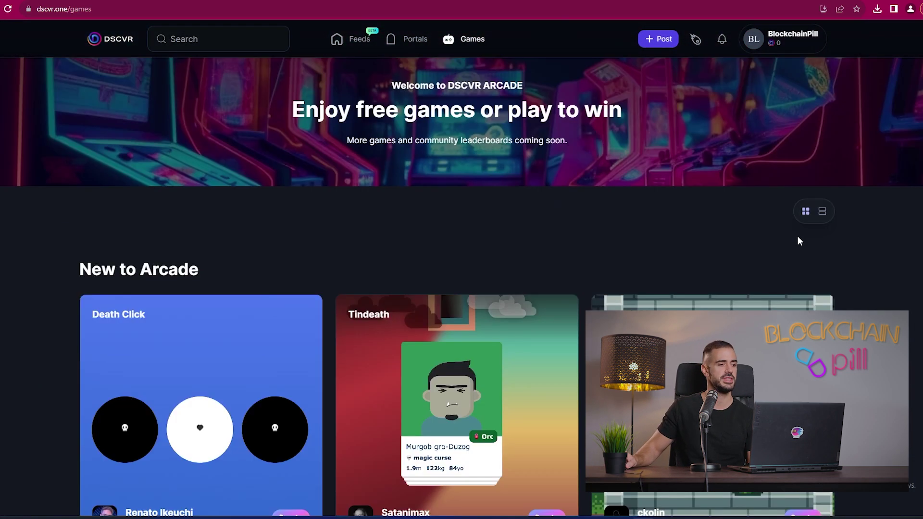
Return to the feed, skim the For You posts and view the feed filter options without changing the selection.
left_click(356, 39)
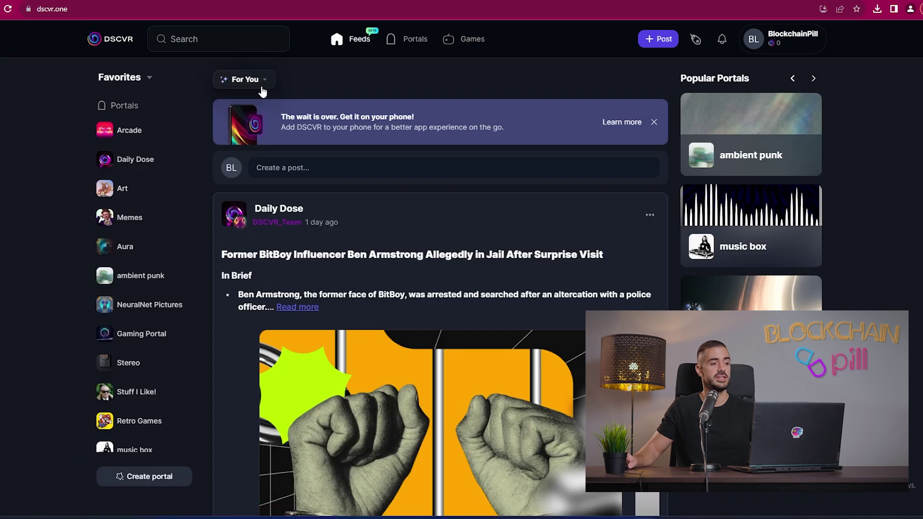
scroll(492, 253, "down", 20)
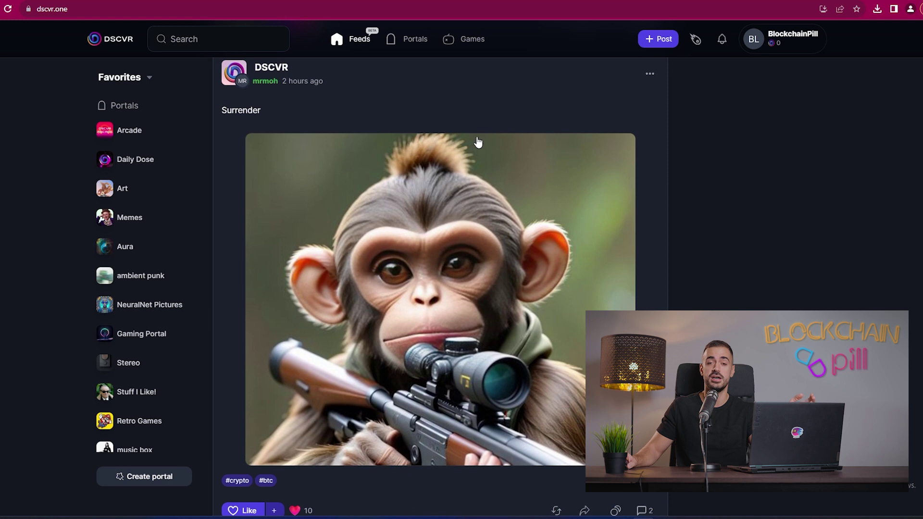
scroll(469, 144, "down", 15)
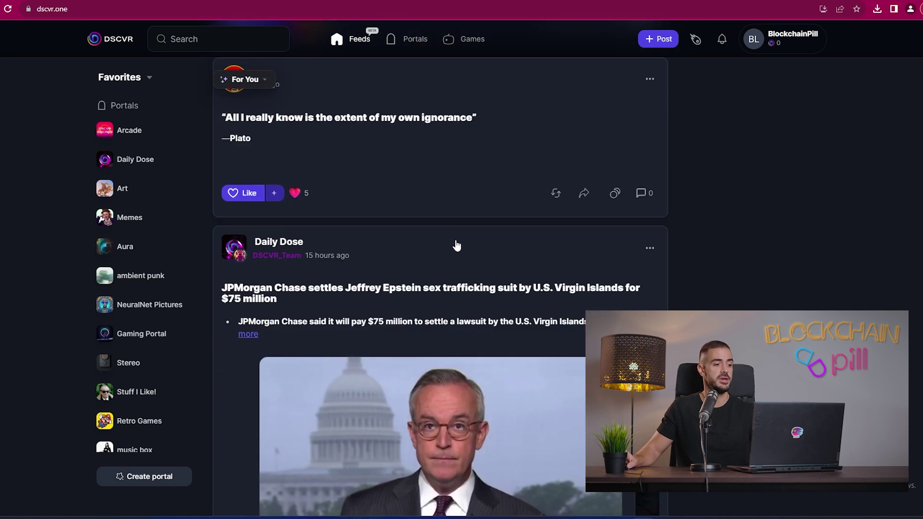
key("Home")
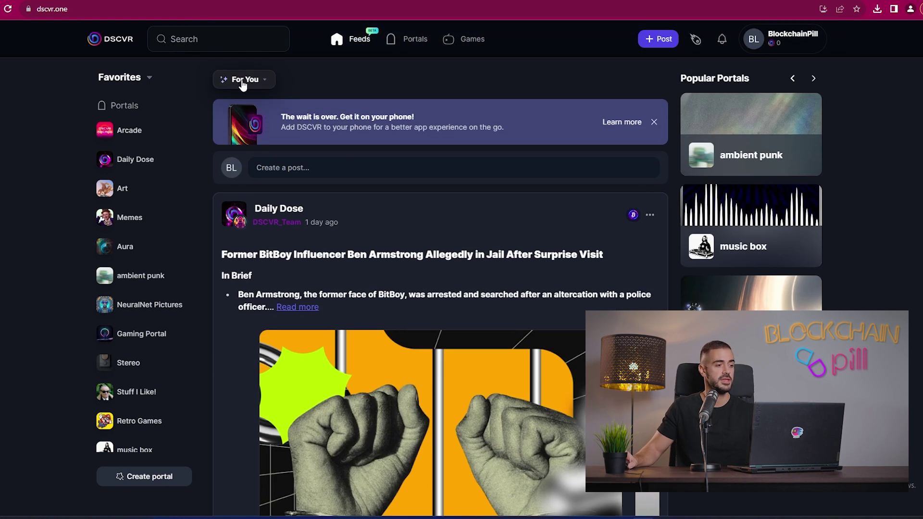
left_click(261, 87)
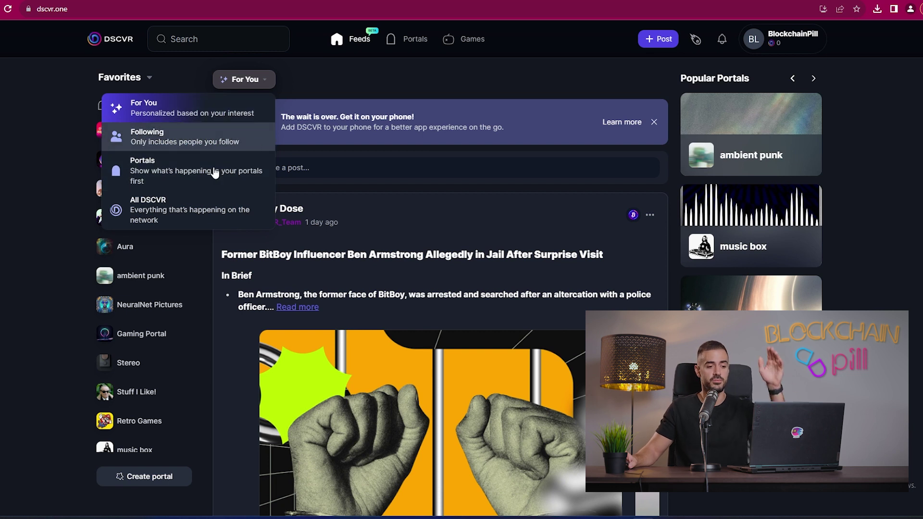
left_click(674, 190)
Check the Bitcoin badge on the first Daily Dose post and browse further down the For You feed.
scroll(673, 189, "down", 3)
scroll(673, 190, "down", 4)
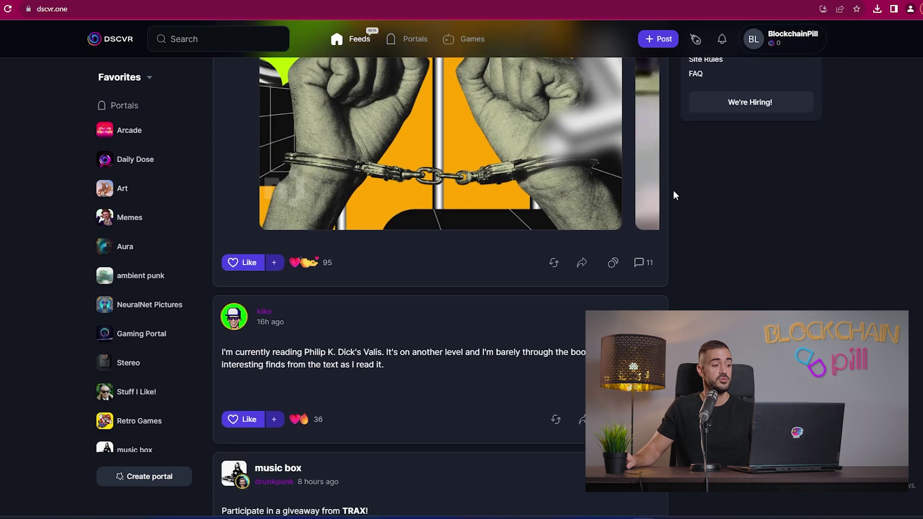
scroll(673, 189, "up", 7)
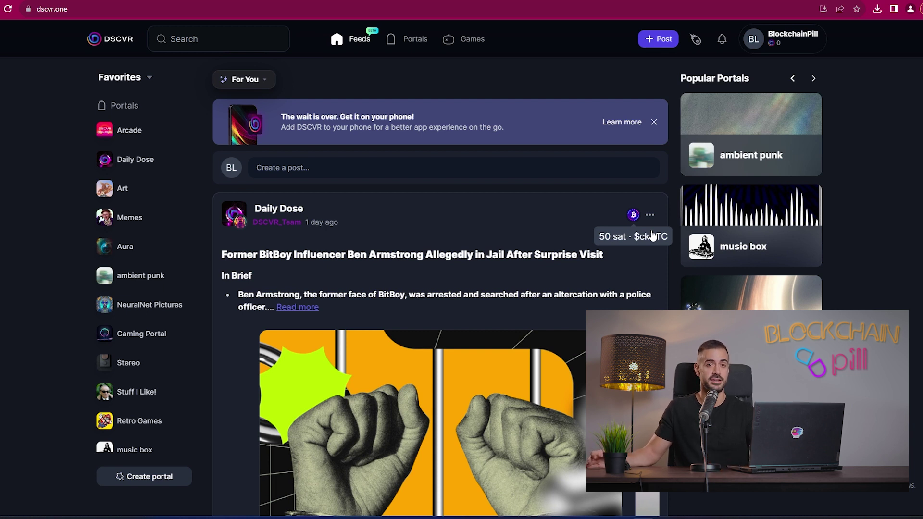
scroll(651, 236, "down", 4)
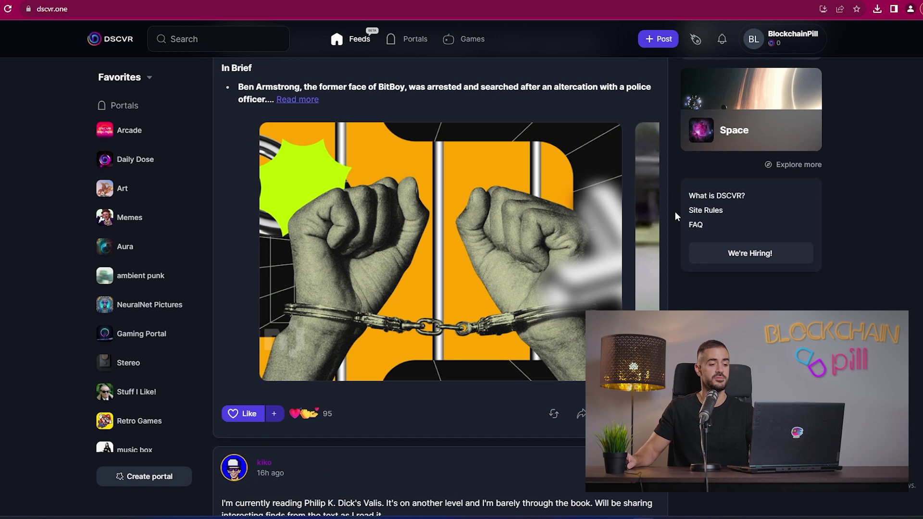
scroll(674, 214, "down", 3)
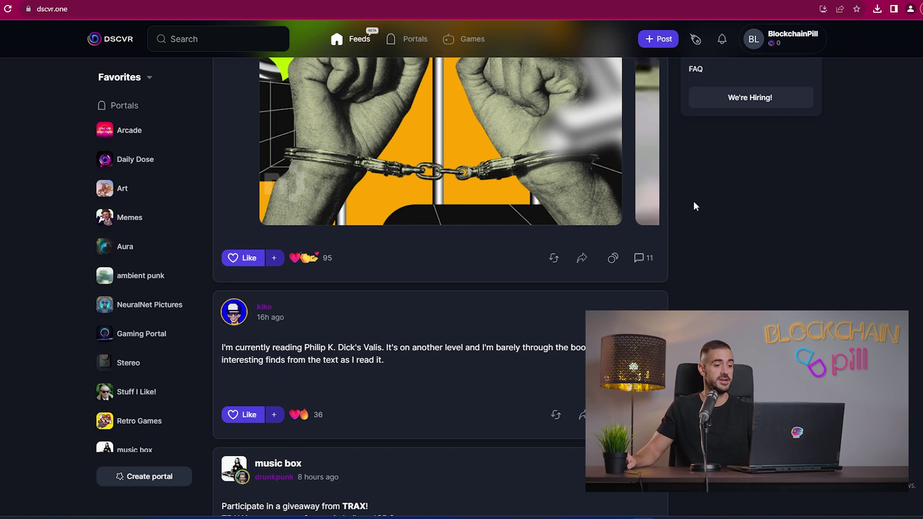
scroll(692, 204, "down", 15)
scroll(676, 224, "down", 10)
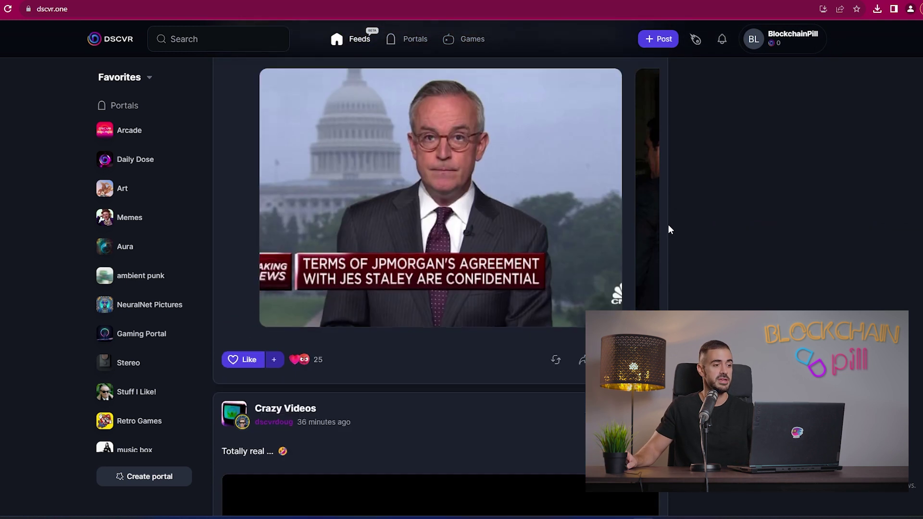
Open the account's own profile page and look over its posts and details.
scroll(670, 216, "down", 8)
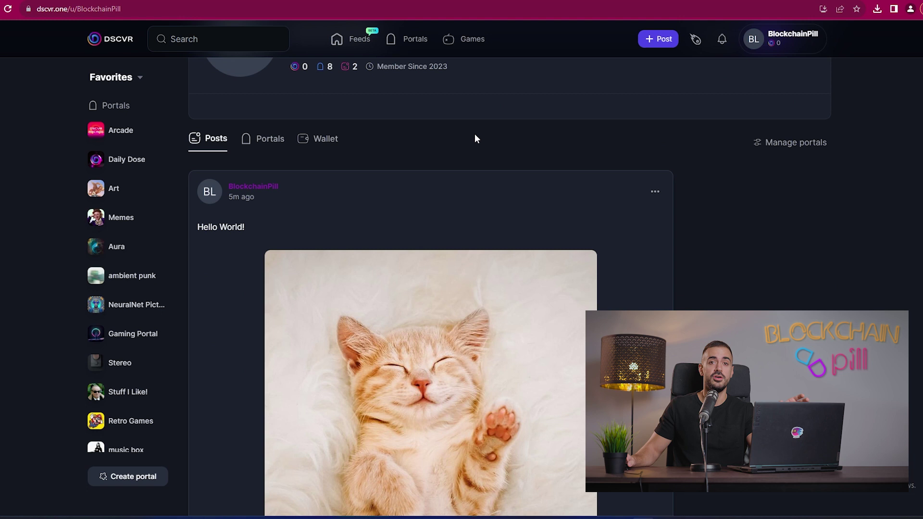
scroll(475, 134, "up", 4)
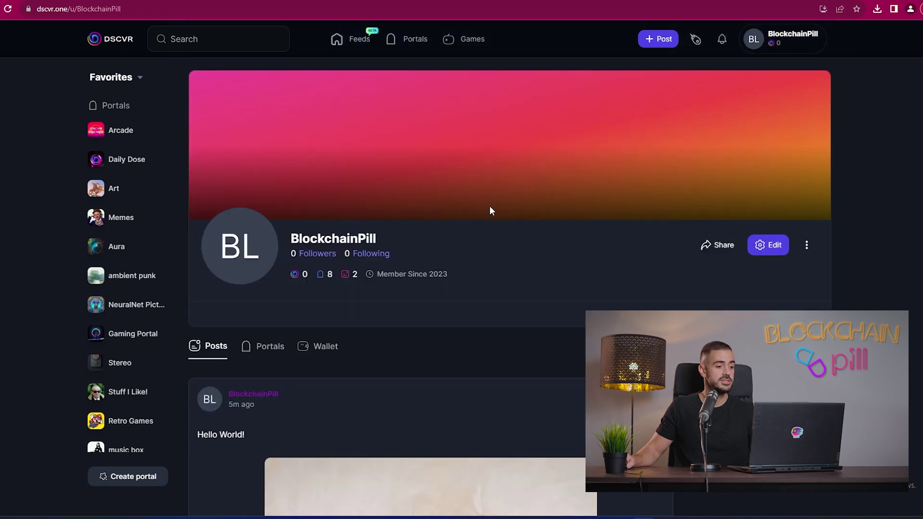